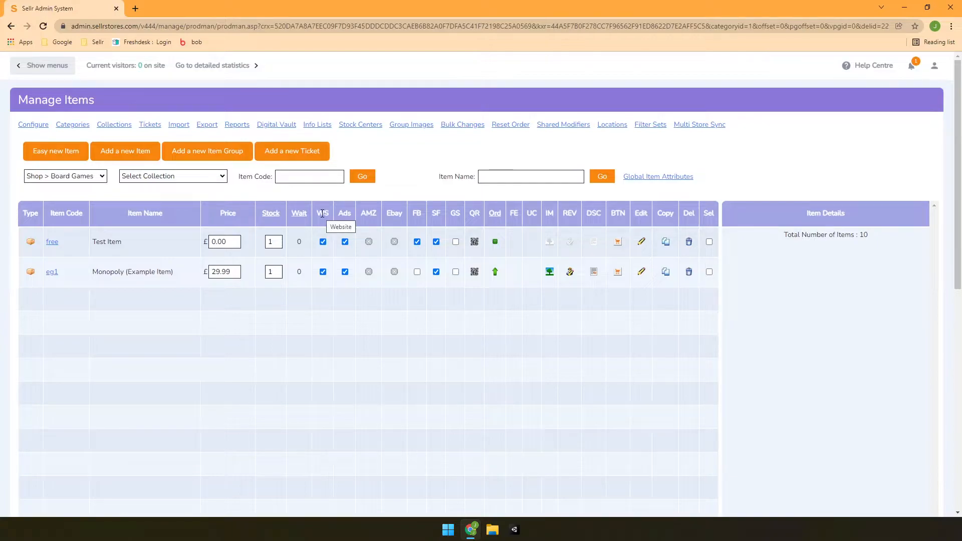
Step: Switch off Test Item's website visibility, look at the save option below the list, and switch the visibility back on
{"action": "left_click", "coordinate": [324, 243]}
{"action": "scroll", "coordinate": [520, 363], "scroll_direction": "down", "scroll_amount": 2}
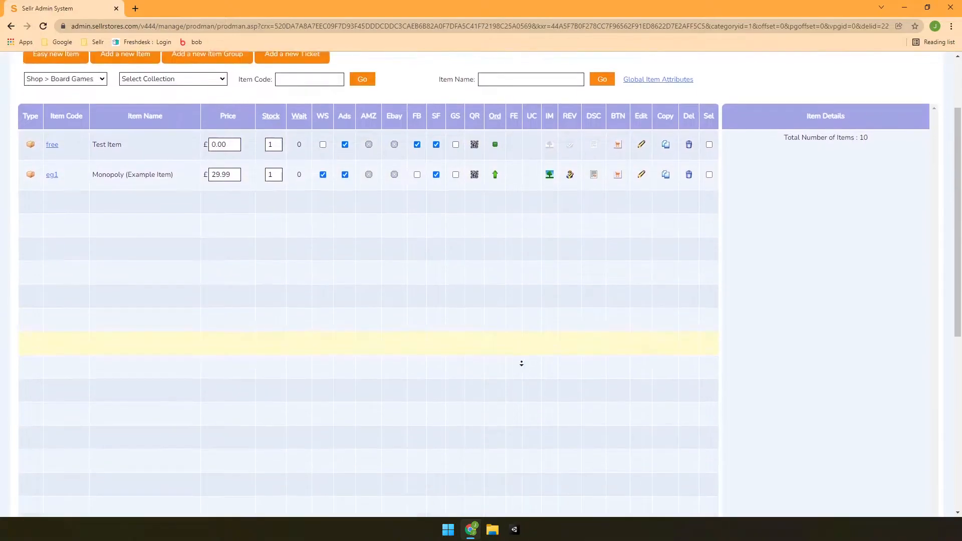
{"action": "scroll", "coordinate": [521, 362], "scroll_direction": "down", "scroll_amount": 7}
{"action": "middle_click", "coordinate": [471, 382]}
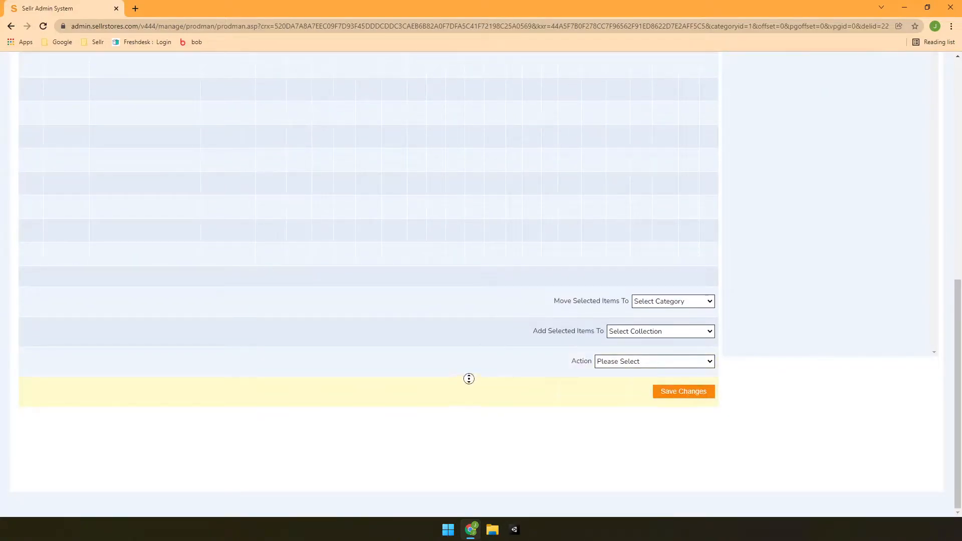
{"action": "scroll", "coordinate": [471, 382], "scroll_direction": "up", "scroll_amount": 10}
{"action": "left_click", "coordinate": [323, 243]}
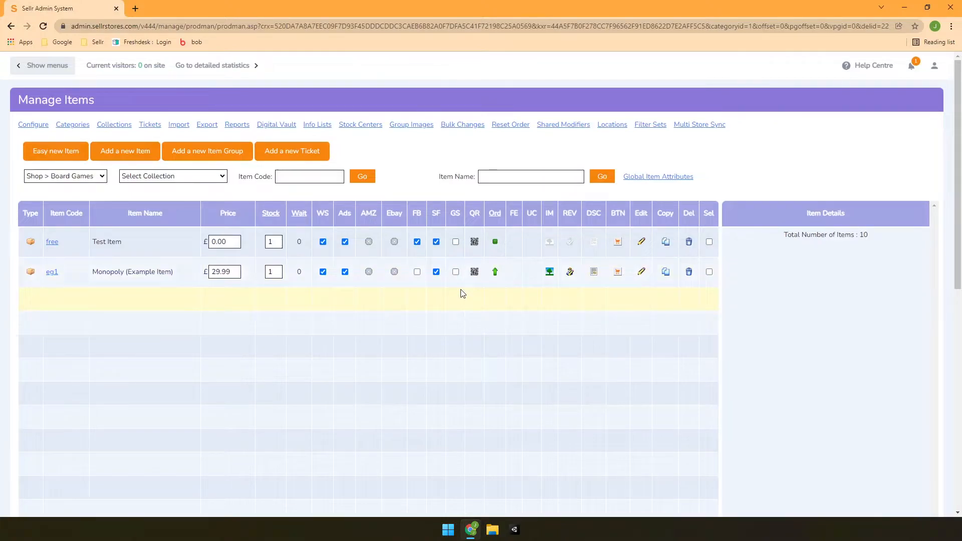
Step: View the add-to-basket and product page QR codes for Test Item, and close them
{"action": "left_click", "coordinate": [475, 242]}
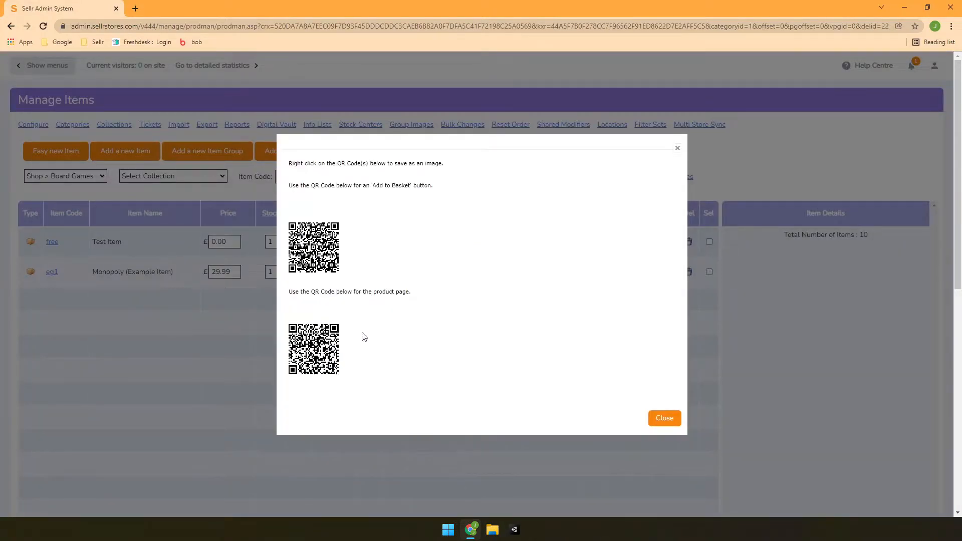
{"action": "left_click", "coordinate": [670, 419]}
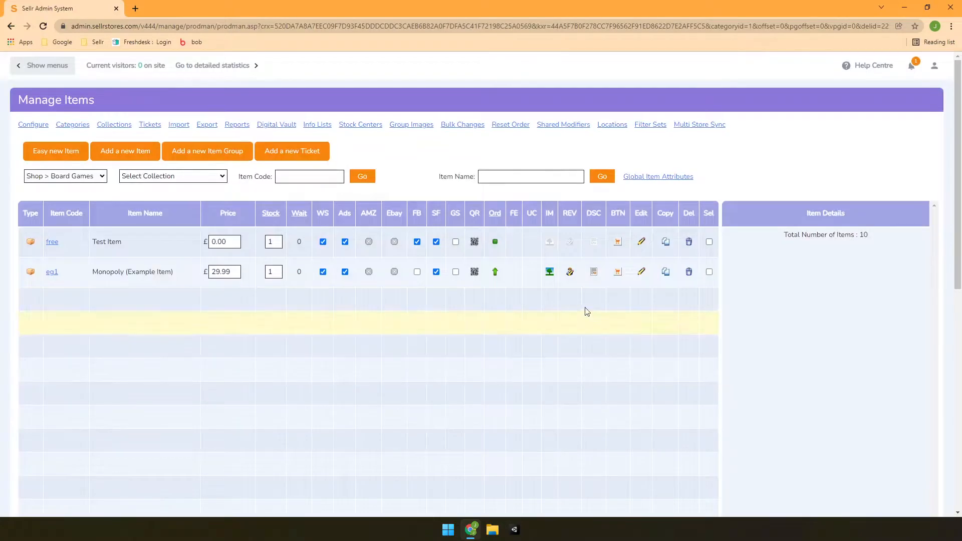
Step: Try to move the Monopoly example item up in the display order
{"action": "left_click", "coordinate": [495, 242]}
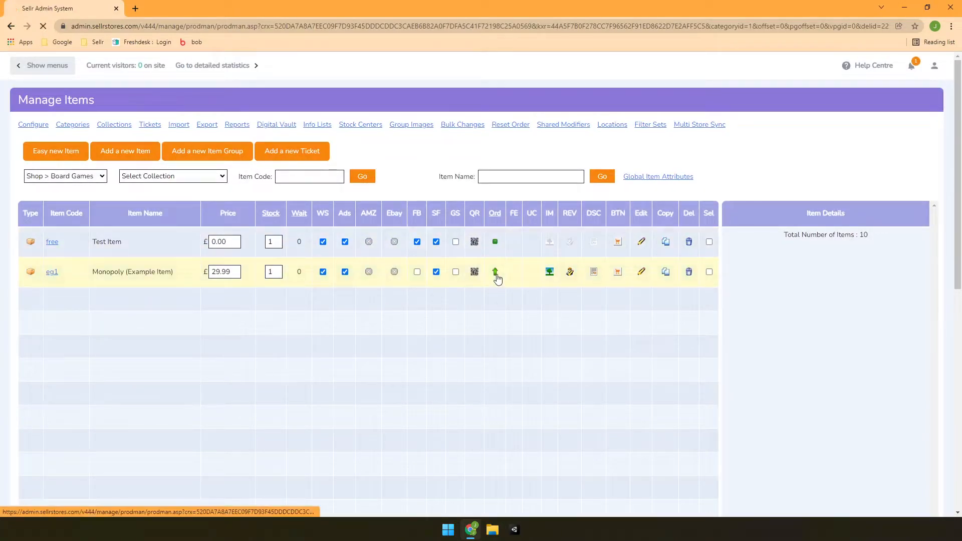
{"action": "left_click", "coordinate": [495, 272]}
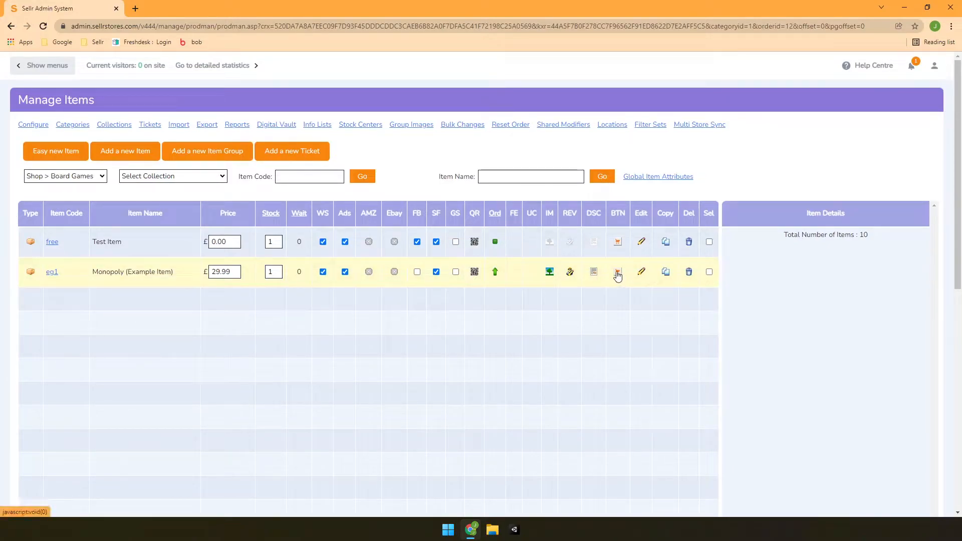
Step: Look through the website button code for the Monopoly example item and close its window
{"action": "left_click", "coordinate": [617, 272]}
{"action": "scroll", "coordinate": [287, 204], "scroll_direction": "down", "scroll_amount": 2}
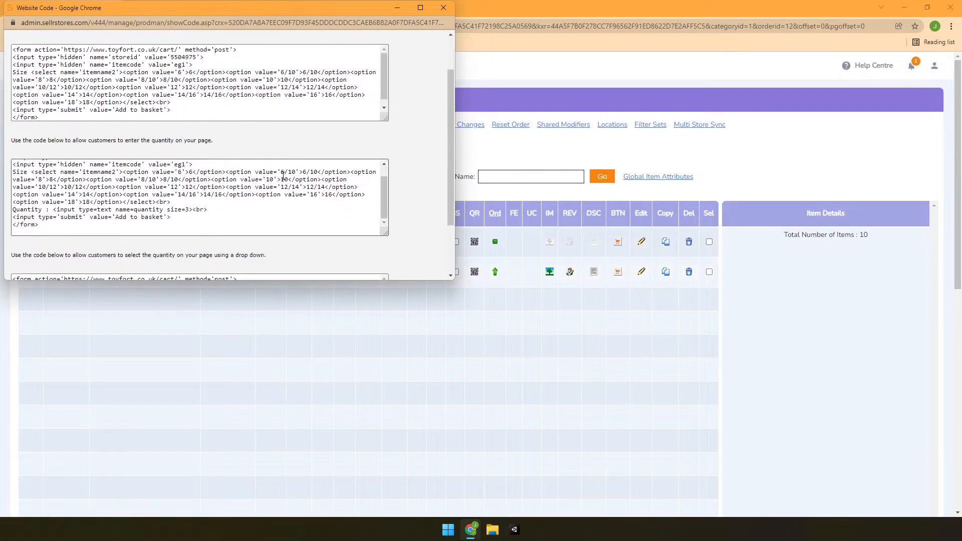
{"action": "scroll", "coordinate": [287, 204], "scroll_direction": "up", "scroll_amount": 1}
{"action": "left_click", "coordinate": [442, 10]}
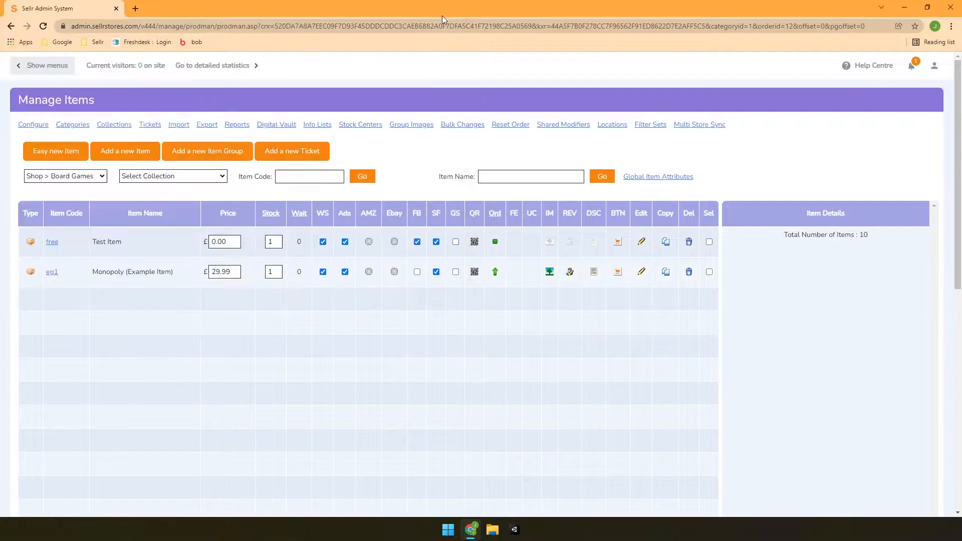
Step: Duplicate the Monopoly example item and delete the copy, confirming both actions
{"action": "left_click", "coordinate": [665, 272]}
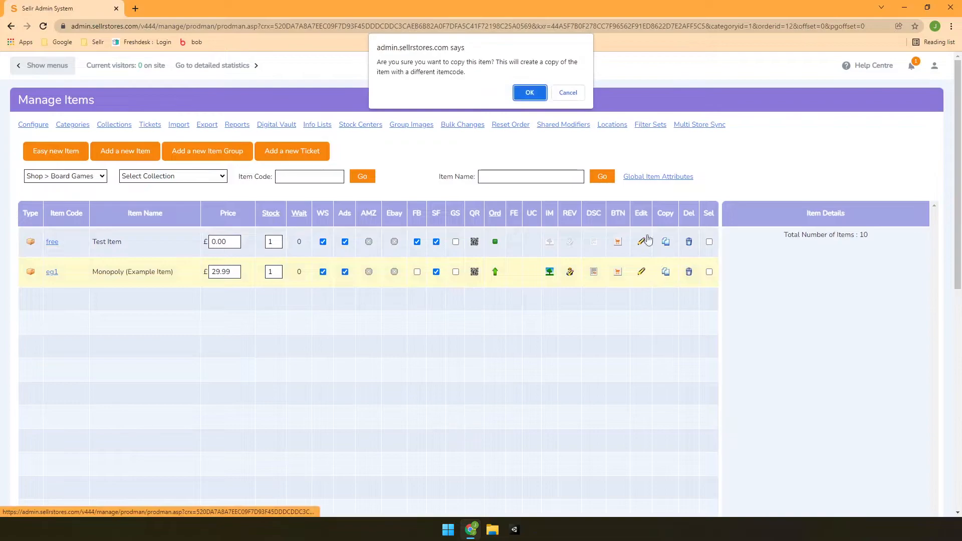
{"action": "left_click", "coordinate": [544, 99]}
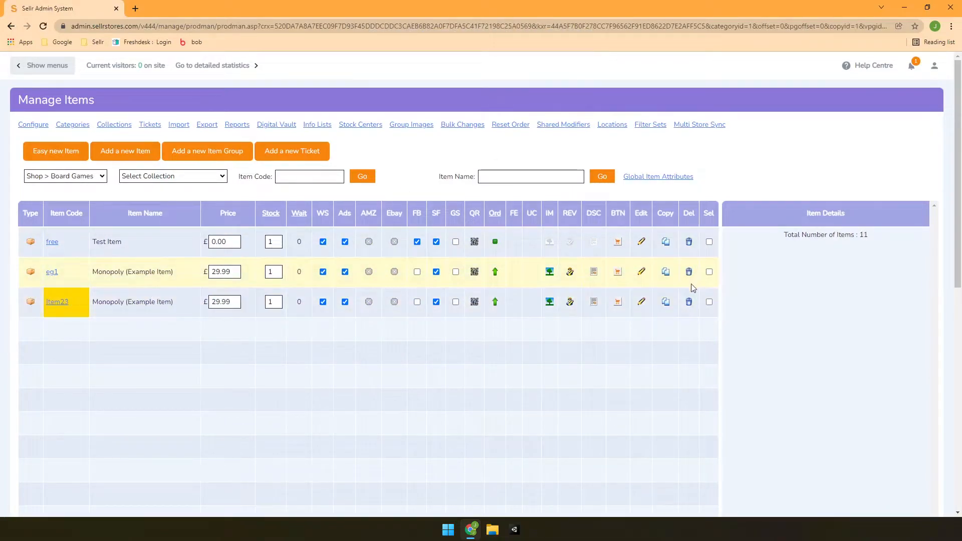
{"action": "left_click", "coordinate": [688, 303]}
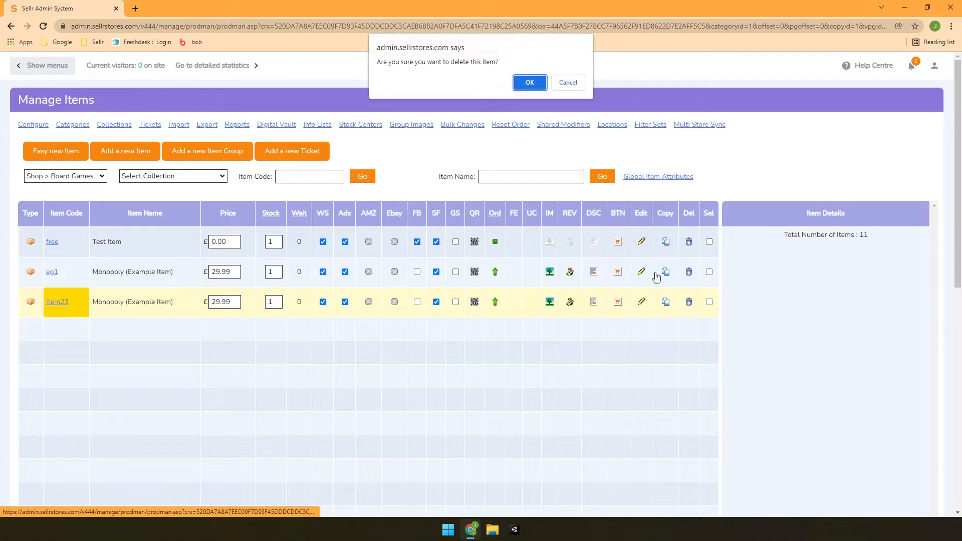
{"action": "left_click", "coordinate": [537, 80]}
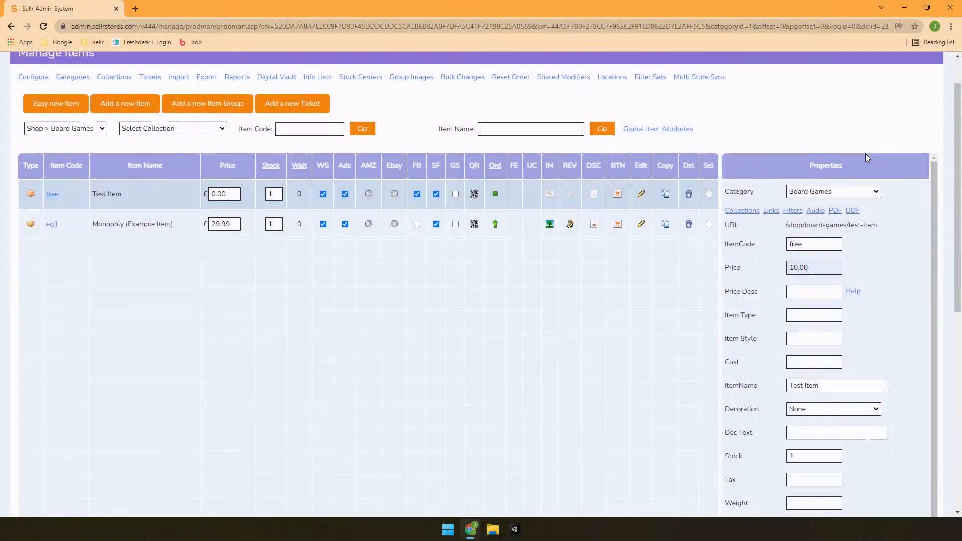
Step: Review the category, item code and price fields in Test Item's properties
{"action": "scroll", "coordinate": [865, 153], "scroll_direction": "down", "scroll_amount": 2}
{"action": "left_click", "coordinate": [809, 143]}
{"action": "left_click", "coordinate": [912, 202]}
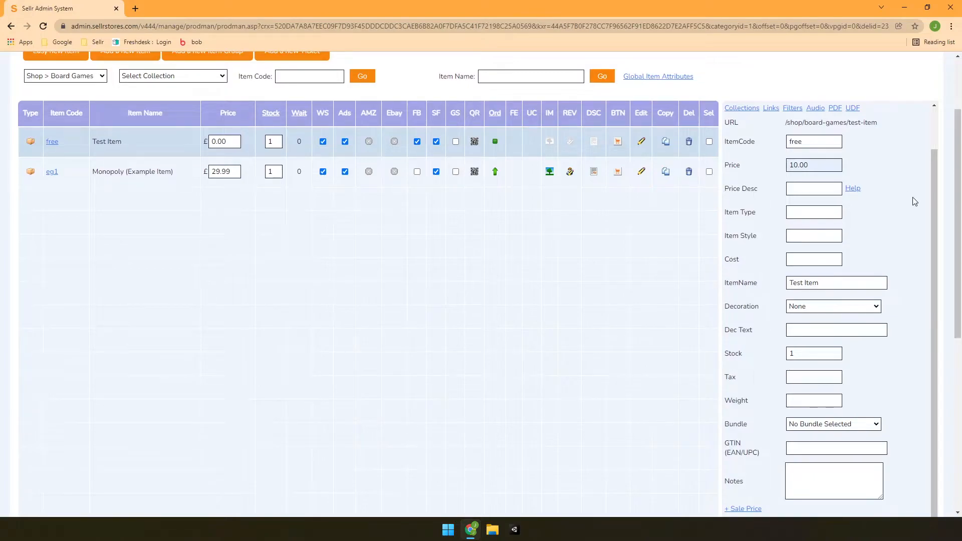
{"action": "scroll", "coordinate": [916, 204], "scroll_direction": "up", "scroll_amount": 1}
{"action": "scroll", "coordinate": [914, 208], "scroll_direction": "up", "scroll_amount": 1}
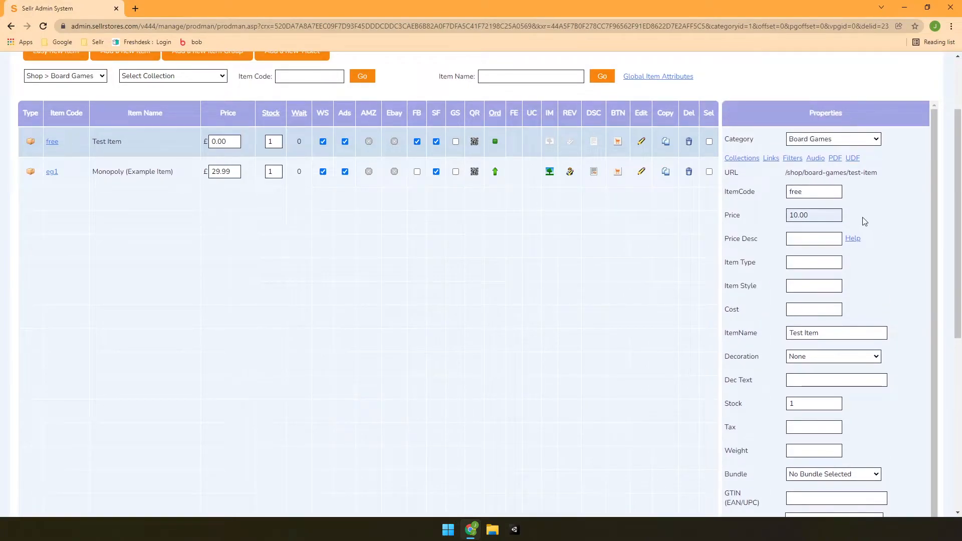
{"action": "left_click", "coordinate": [828, 215]}
{"action": "left_click", "coordinate": [878, 228]}
Step: Review the item name and tax fields in Test Item's properties
{"action": "scroll", "coordinate": [881, 229], "scroll_direction": "down", "scroll_amount": 1}
{"action": "triple_click", "coordinate": [842, 282]}
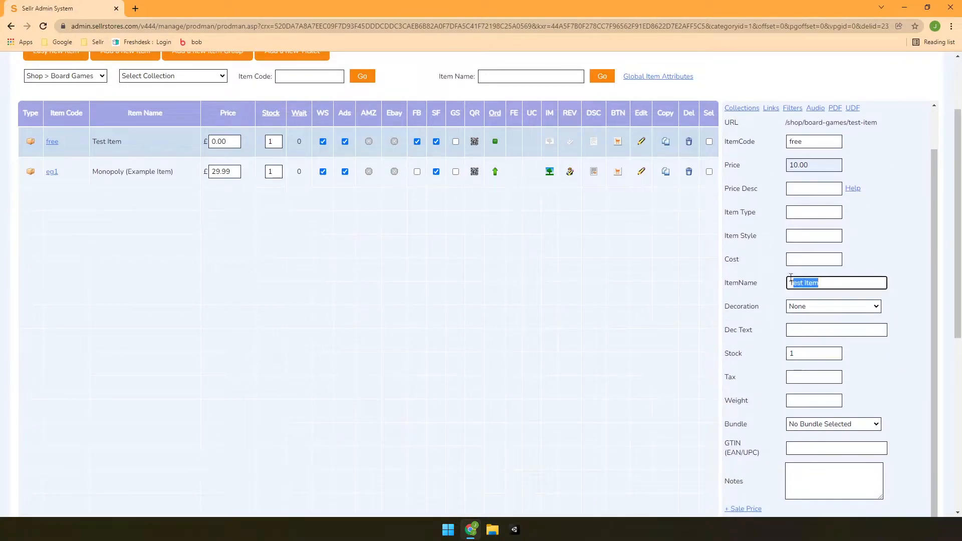
{"action": "left_click", "coordinate": [862, 281]}
{"action": "scroll", "coordinate": [897, 273], "scroll_direction": "down", "scroll_amount": 3}
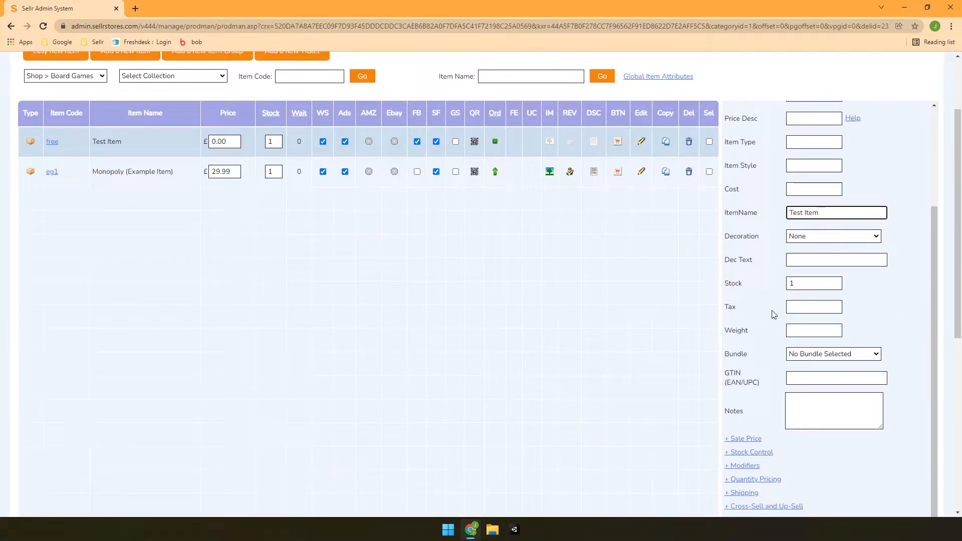
{"action": "left_click", "coordinate": [839, 306]}
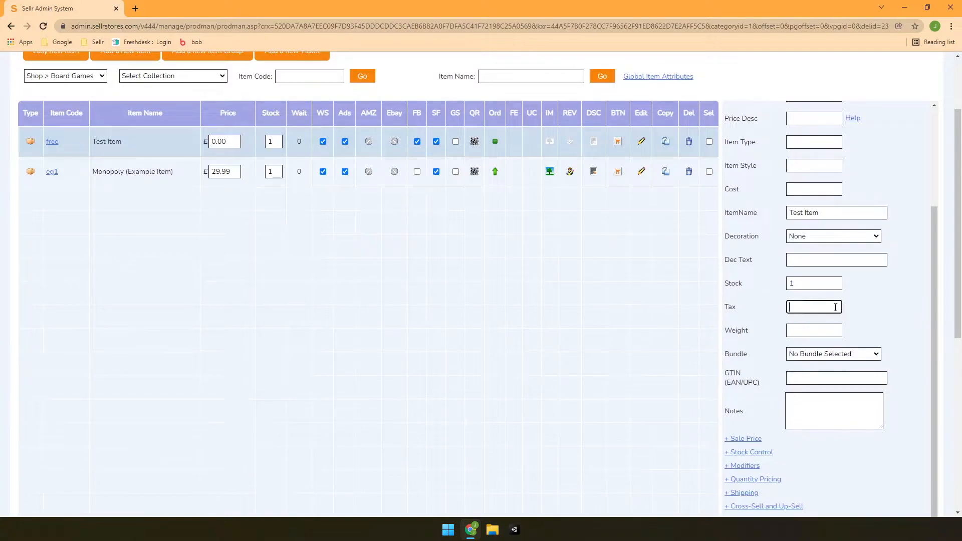
{"action": "key", "text": "BackSpace"}
{"action": "left_click", "coordinate": [866, 307]}
Step: Set Test Item's weight to 100 in its properties
{"action": "scroll", "coordinate": [893, 304], "scroll_direction": "down", "scroll_amount": 1}
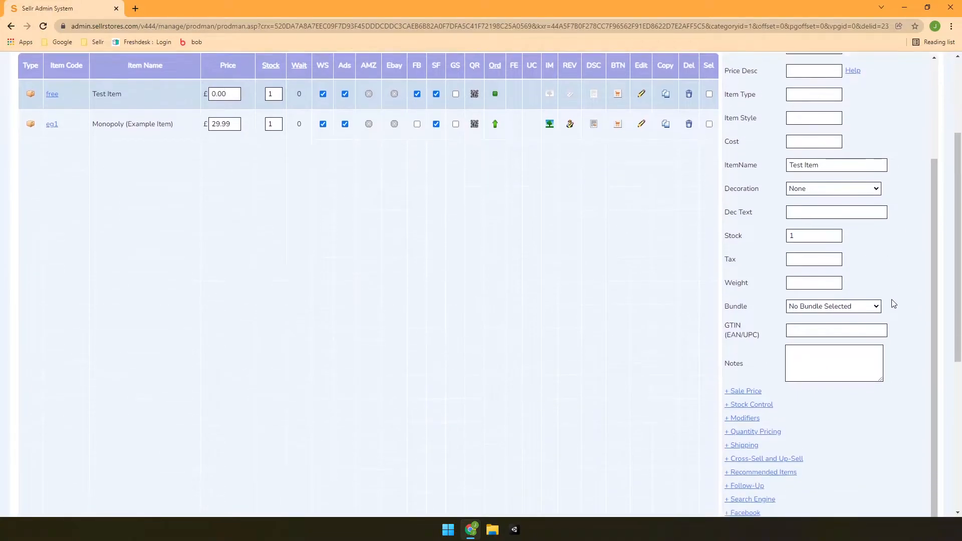
{"action": "left_click", "coordinate": [806, 280]}
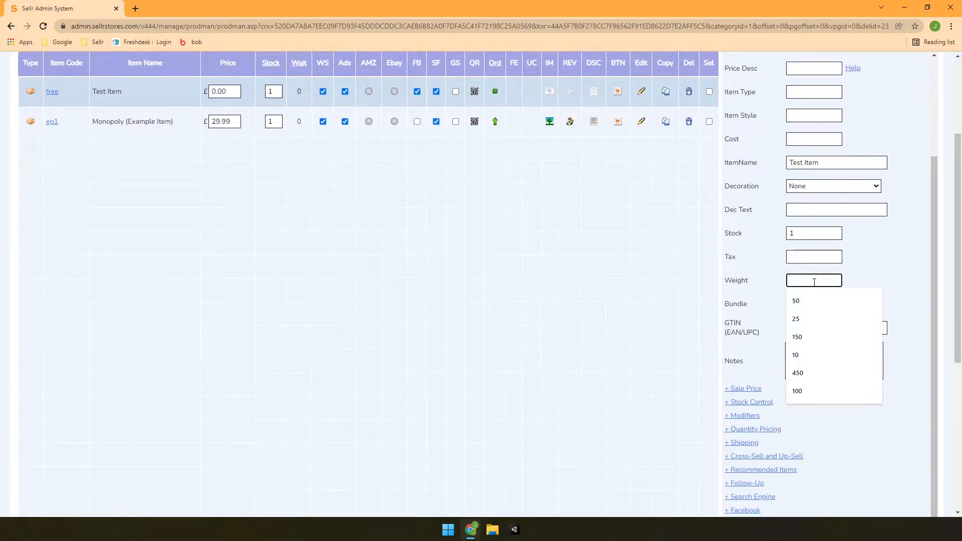
{"action": "left_click", "coordinate": [831, 391]}
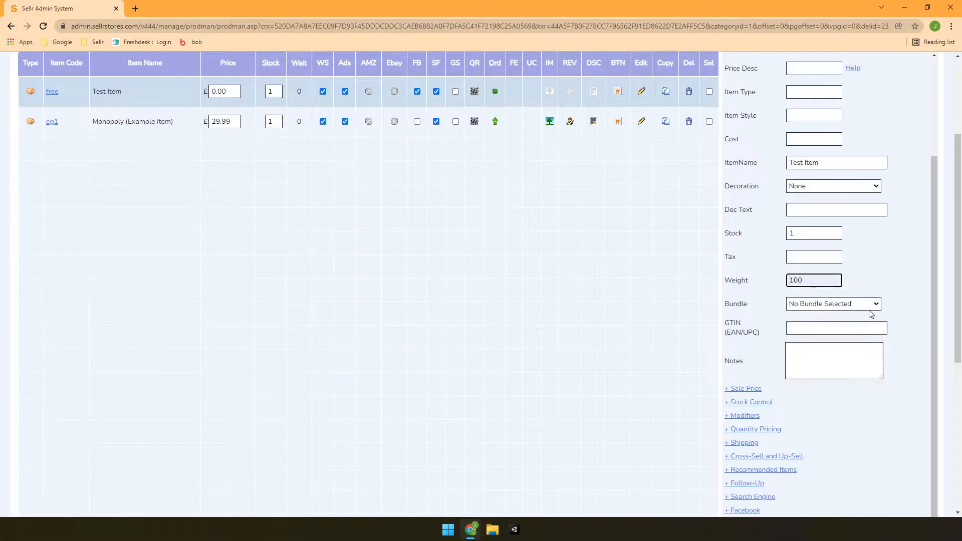
{"action": "left_click", "coordinate": [885, 283]}
Step: Expand Test Item's sale price settings, choose Custom as the sale decoration, and collapse the section
{"action": "scroll", "coordinate": [884, 283], "scroll_direction": "down", "scroll_amount": 2}
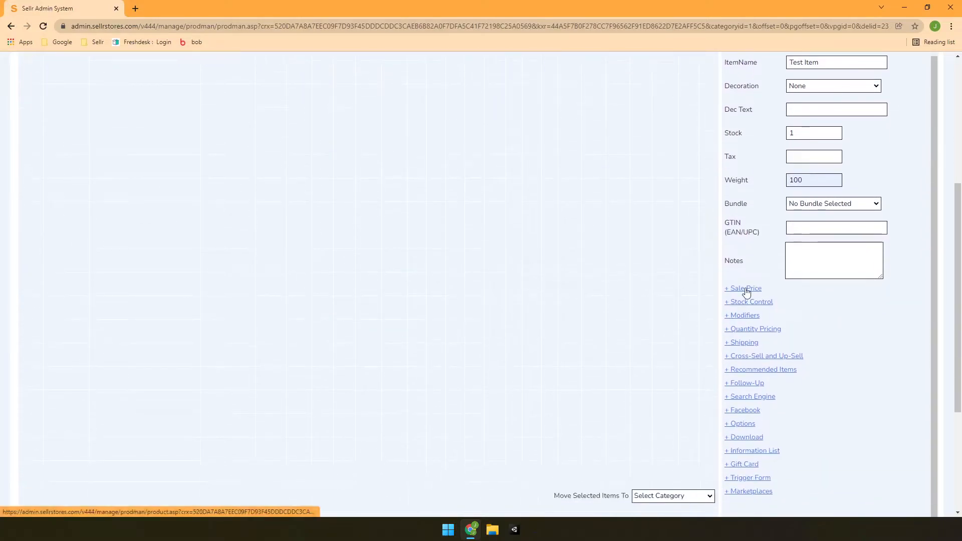
{"action": "left_click", "coordinate": [746, 290]}
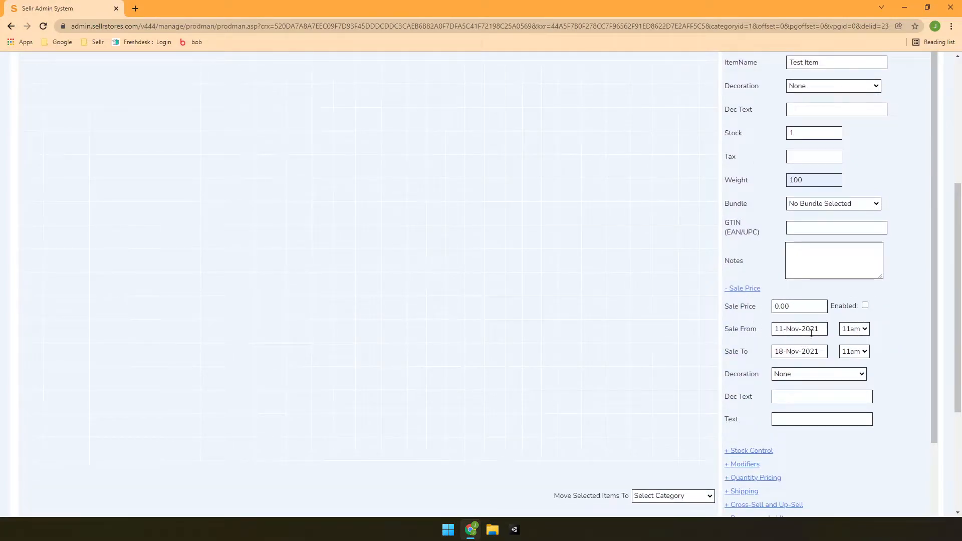
{"action": "left_click", "coordinate": [779, 306]}
{"action": "left_click", "coordinate": [766, 313]}
{"action": "left_click", "coordinate": [800, 373]}
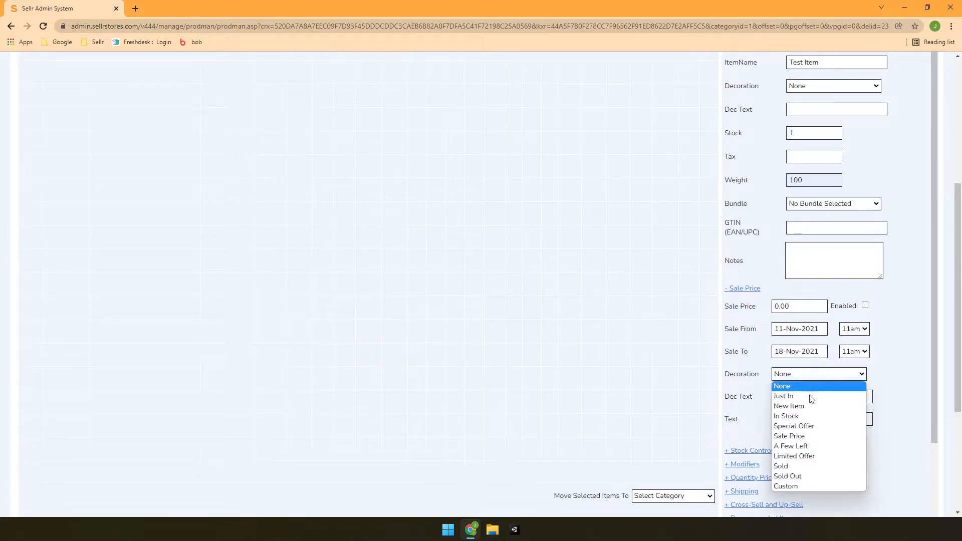
{"action": "left_click", "coordinate": [796, 486]}
{"action": "left_click", "coordinate": [799, 396]}
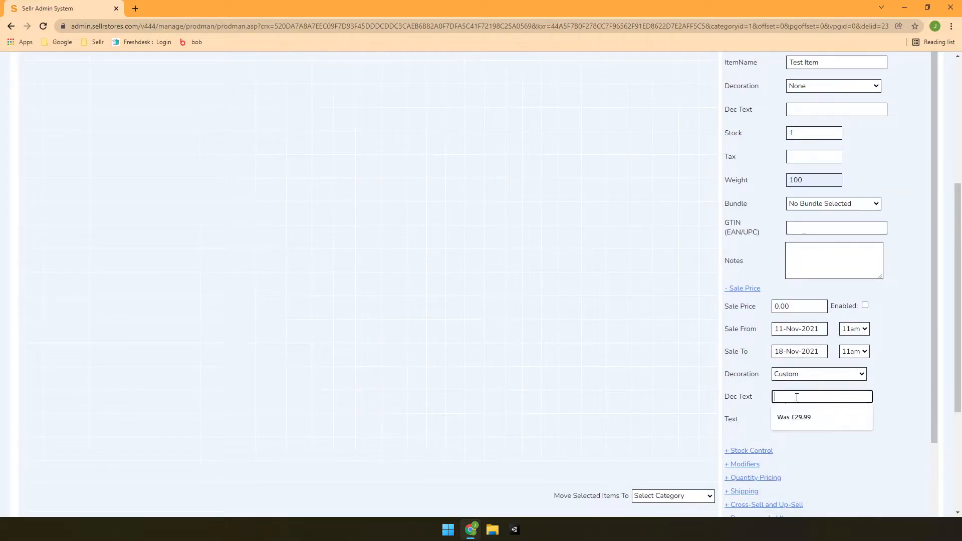
{"action": "left_click", "coordinate": [835, 378]}
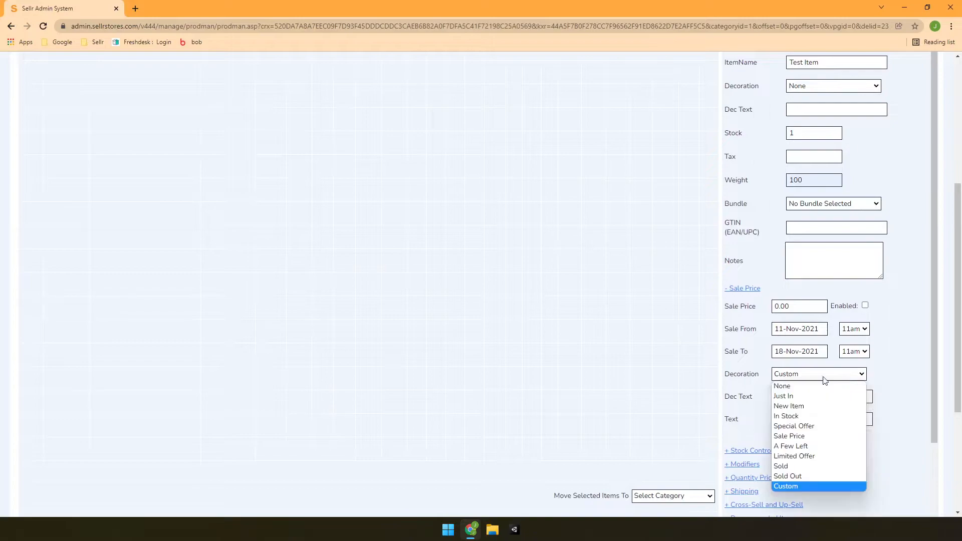
{"action": "left_click", "coordinate": [744, 290]}
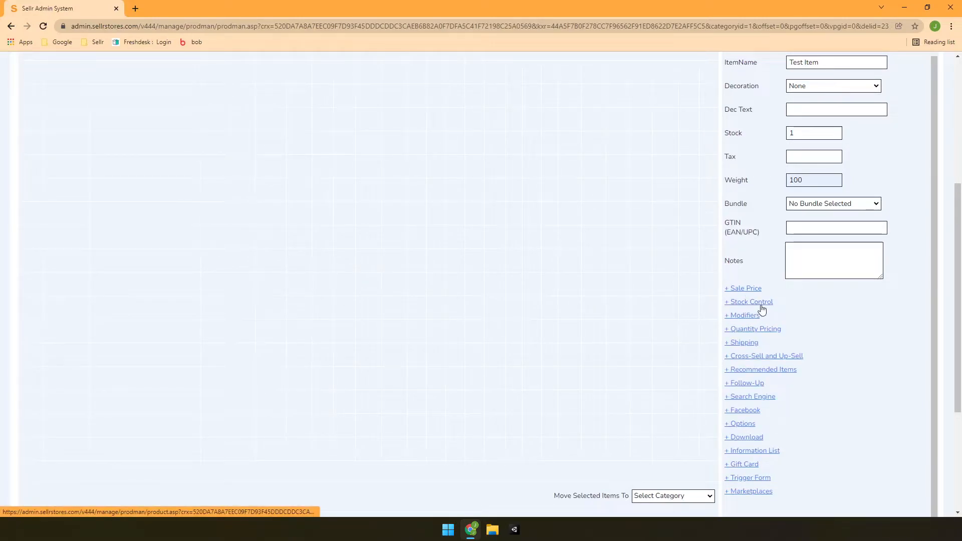
Step: Expand Test Item's modifiers section and examine the shared modifiers choice and the individual modifier slots
{"action": "left_click", "coordinate": [744, 316]}
{"action": "scroll", "coordinate": [850, 315], "scroll_direction": "down", "scroll_amount": 1}
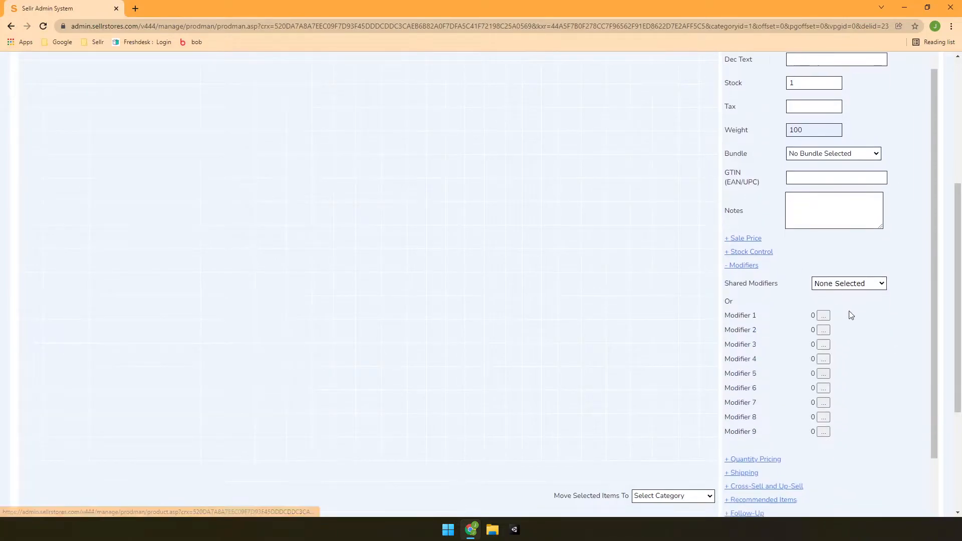
{"action": "scroll", "coordinate": [851, 313], "scroll_direction": "down", "scroll_amount": 1}
{"action": "left_click", "coordinate": [879, 234]}
{"action": "left_click", "coordinate": [877, 234]}
{"action": "left_click", "coordinate": [780, 249]}
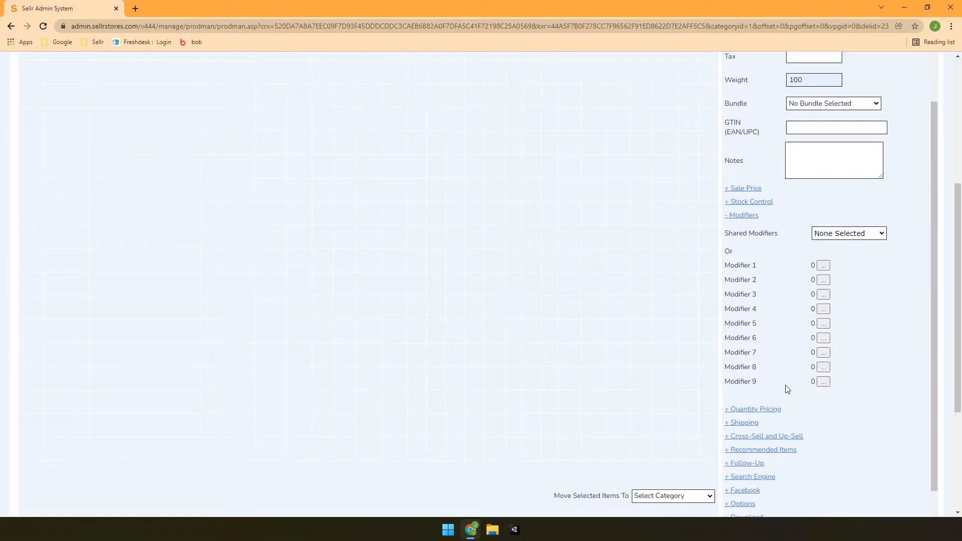
Step: Open Modifier 1's settings, enter 0 as the price, and return to the item properties without saving
{"action": "left_click", "coordinate": [823, 266]}
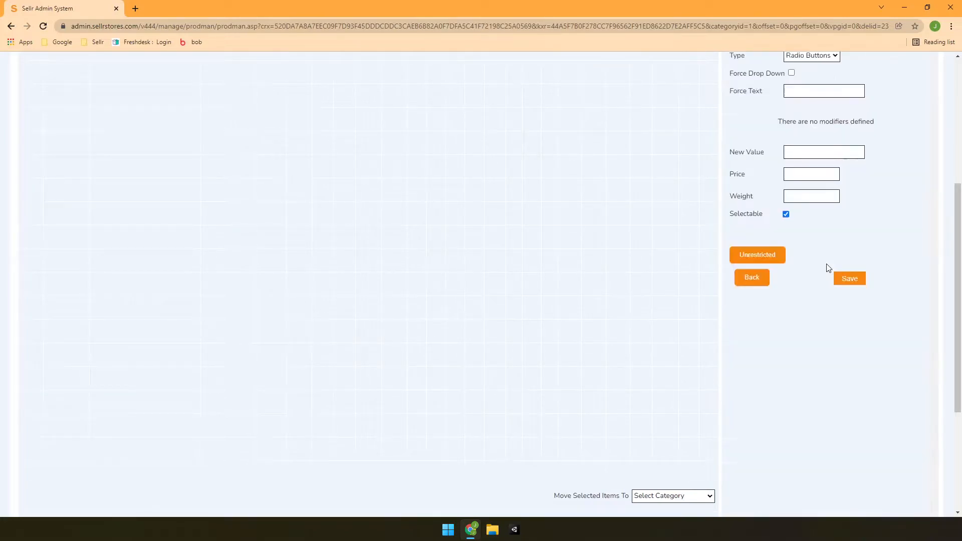
{"action": "left_click", "coordinate": [797, 224]}
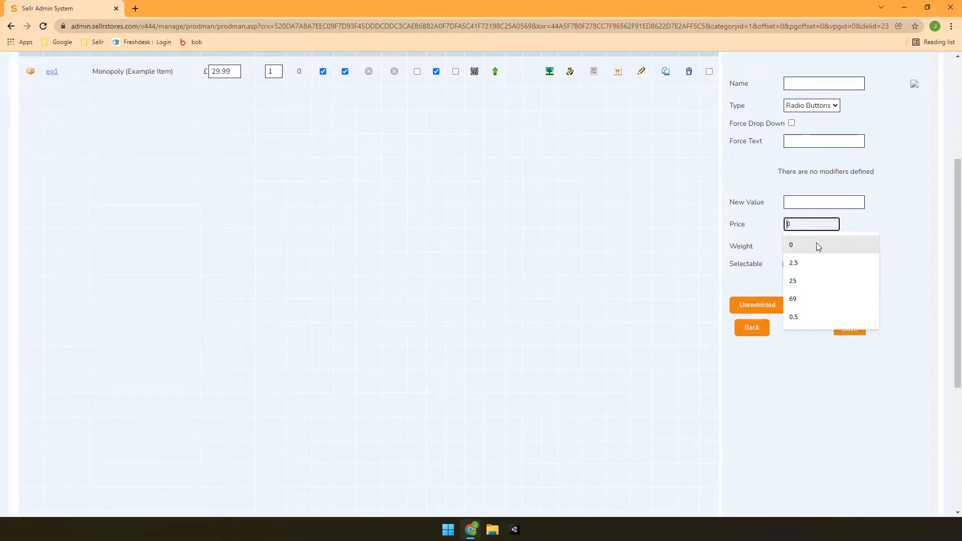
{"action": "left_click", "coordinate": [827, 246]}
{"action": "left_click", "coordinate": [887, 293]}
{"action": "left_click", "coordinate": [766, 329]}
Step: Expand Test Item's quantity pricing and enter the first tier with a threshold of 10 and a price of 8.50
{"action": "scroll", "coordinate": [791, 333], "scroll_direction": "down", "scroll_amount": 2}
{"action": "left_click", "coordinate": [771, 379]}
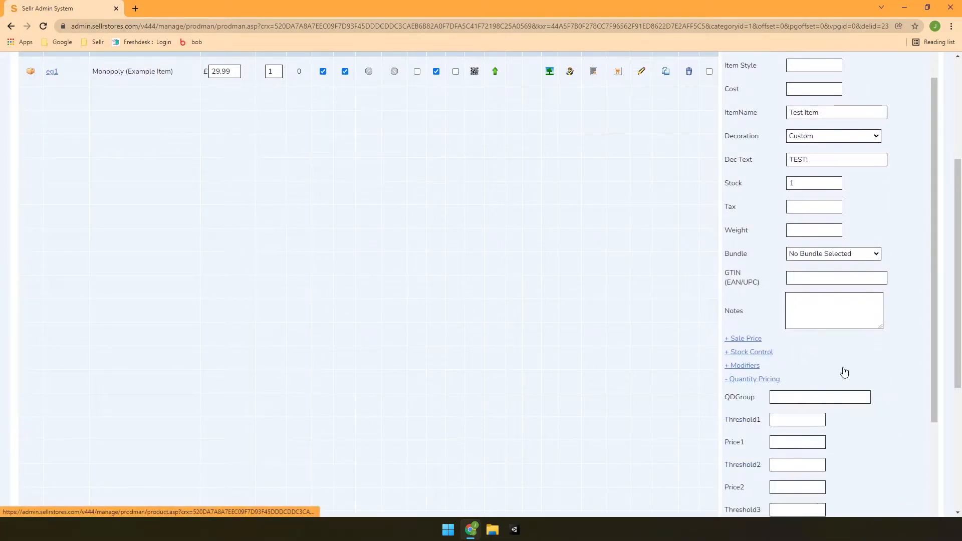
{"action": "scroll", "coordinate": [897, 368], "scroll_direction": "down", "scroll_amount": 1}
{"action": "scroll", "coordinate": [896, 368], "scroll_direction": "down", "scroll_amount": 1}
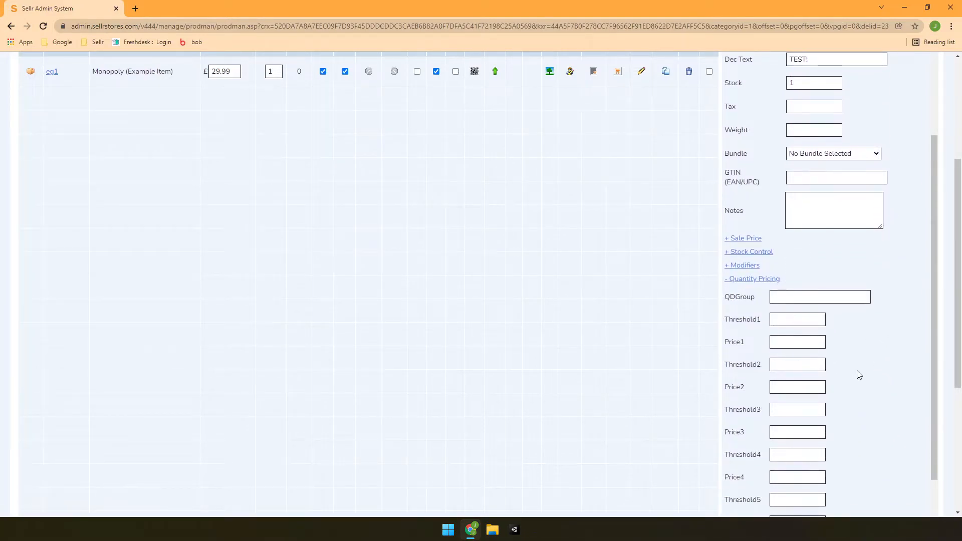
{"action": "scroll", "coordinate": [876, 357], "scroll_direction": "down", "scroll_amount": 1}
{"action": "left_click", "coordinate": [812, 271]}
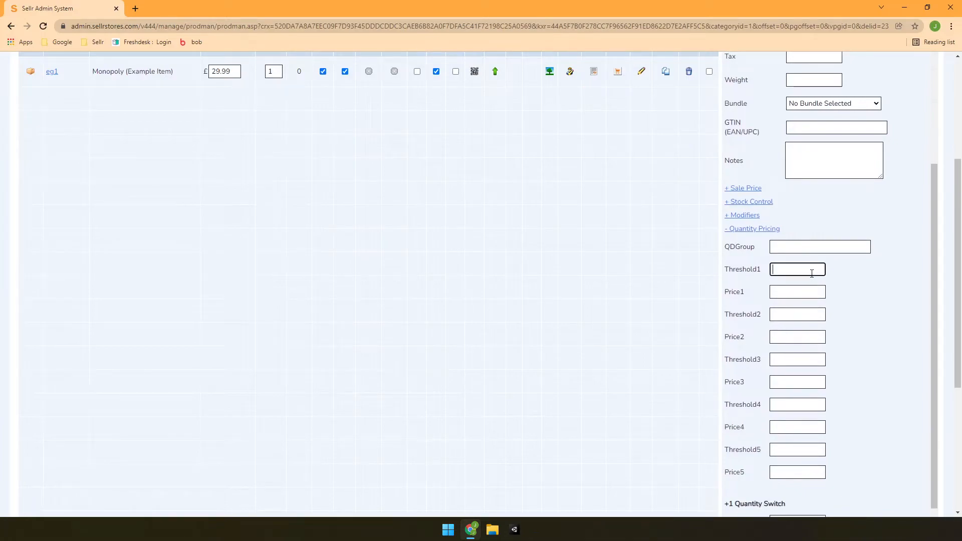
{"action": "type", "text": "10"}
{"action": "left_click", "coordinate": [798, 289]}
{"action": "type", "text": "8.50"}
{"action": "left_click", "coordinate": [840, 296]}
Step: Enter the second quantity pricing tier with a threshold of 20 and a price of 8
{"action": "left_click", "coordinate": [796, 317]}
{"action": "type", "text": "20"}
{"action": "left_click", "coordinate": [804, 336]}
{"action": "type", "text": "8"}
{"action": "left_click", "coordinate": [845, 360]}
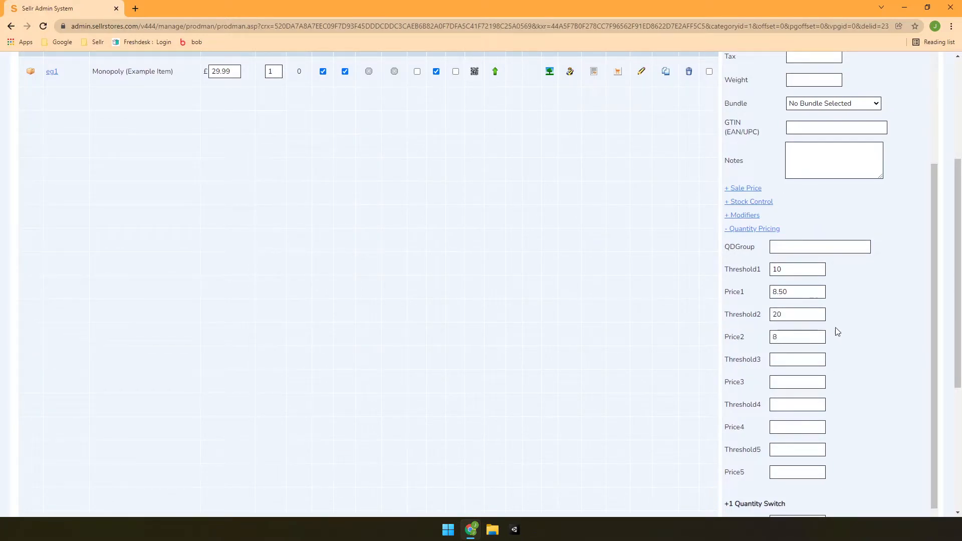
Step: Examine Test Item's quantity discount group field and the +1 quantity switch, and collapse the quantity pricing section
{"action": "left_click", "coordinate": [788, 245]}
{"action": "scroll", "coordinate": [877, 276], "scroll_direction": "down", "scroll_amount": 2}
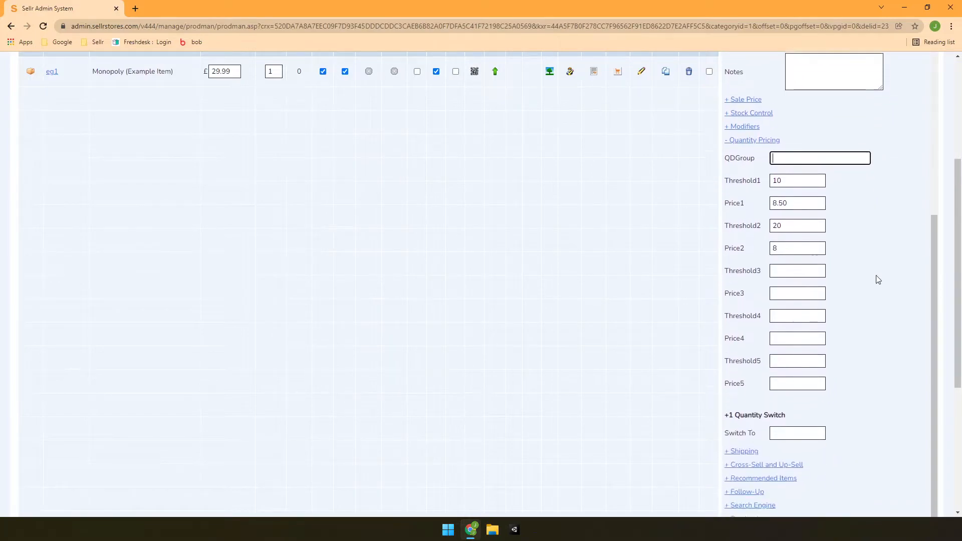
{"action": "scroll", "coordinate": [883, 275], "scroll_direction": "up", "scroll_amount": 2}
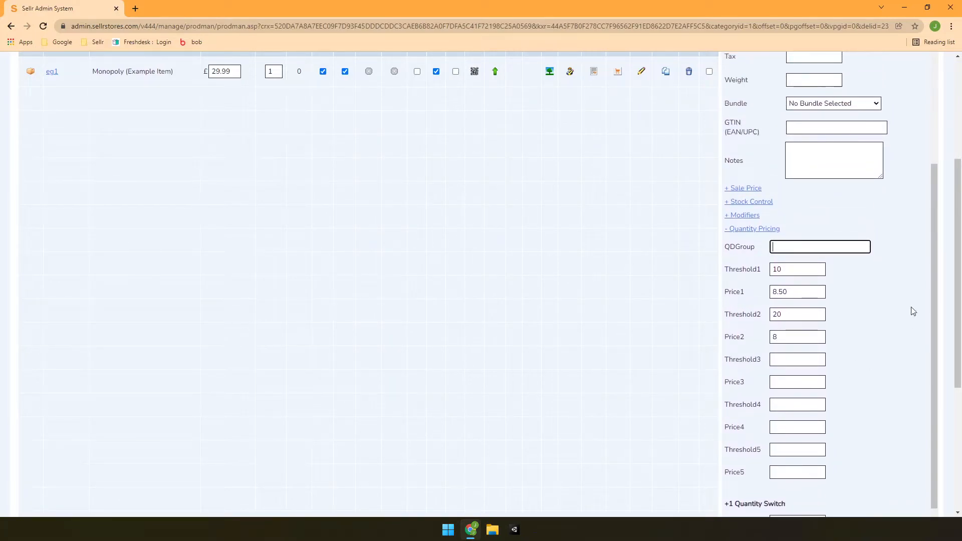
{"action": "left_click", "coordinate": [737, 231]}
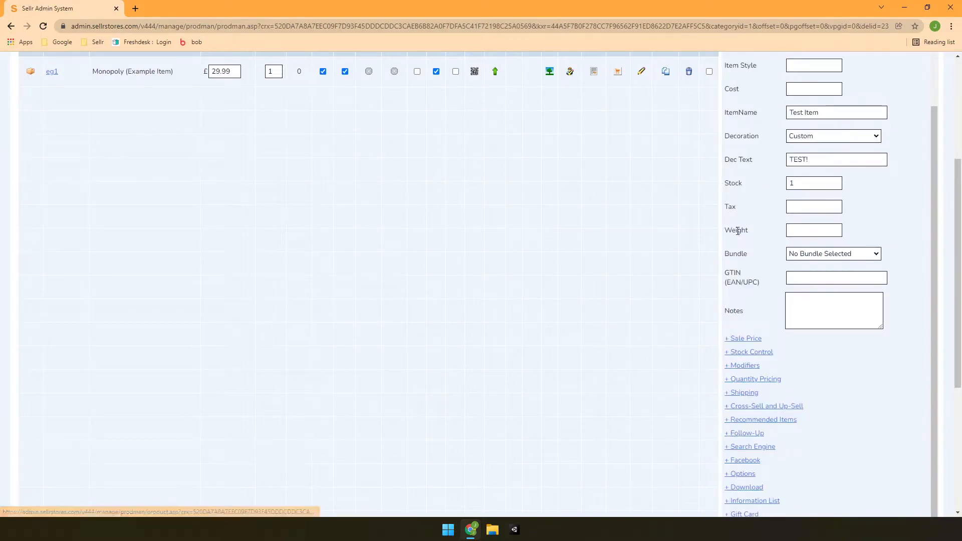
Step: Expand Test Item's Cross-Sell and Up-Sell section, view its linked items page, and return to the item properties without adding anything
{"action": "left_click", "coordinate": [777, 408]}
{"action": "scroll", "coordinate": [880, 399], "scroll_direction": "down", "scroll_amount": 1}
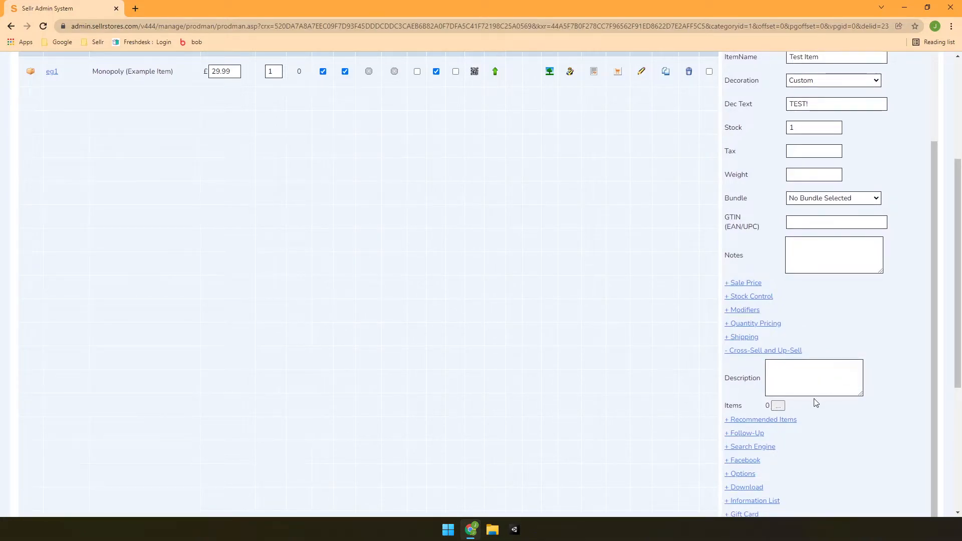
{"action": "left_click", "coordinate": [778, 407]}
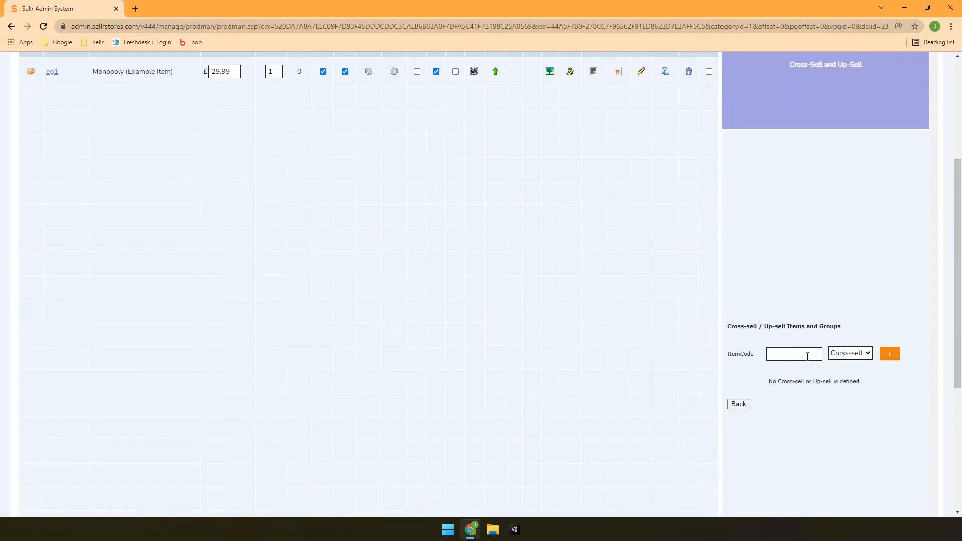
{"action": "left_click", "coordinate": [737, 404]}
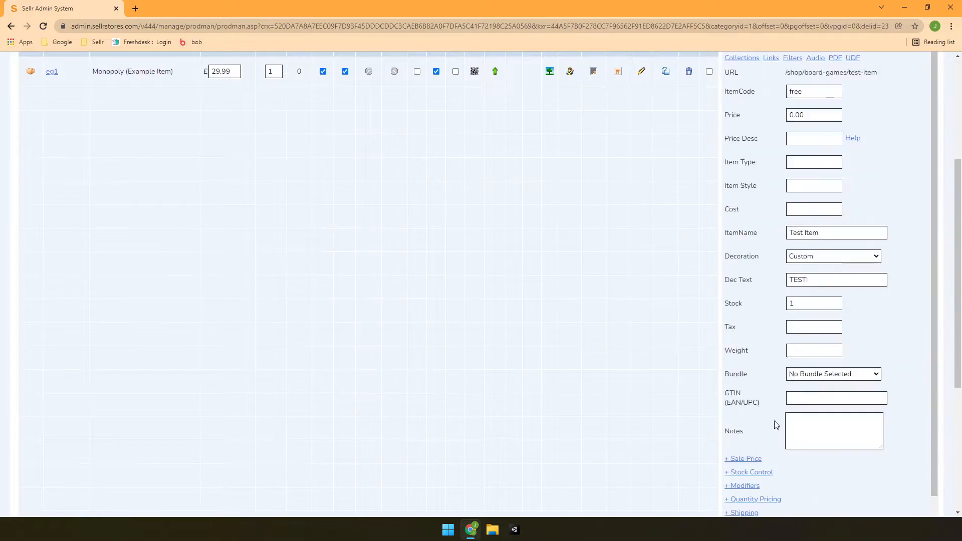
Step: Examine Test Item's Recommended Items, Follow-Up and Search Engine sections one by one, collapsing each after viewing
{"action": "scroll", "coordinate": [841, 442], "scroll_direction": "down", "scroll_amount": 3}
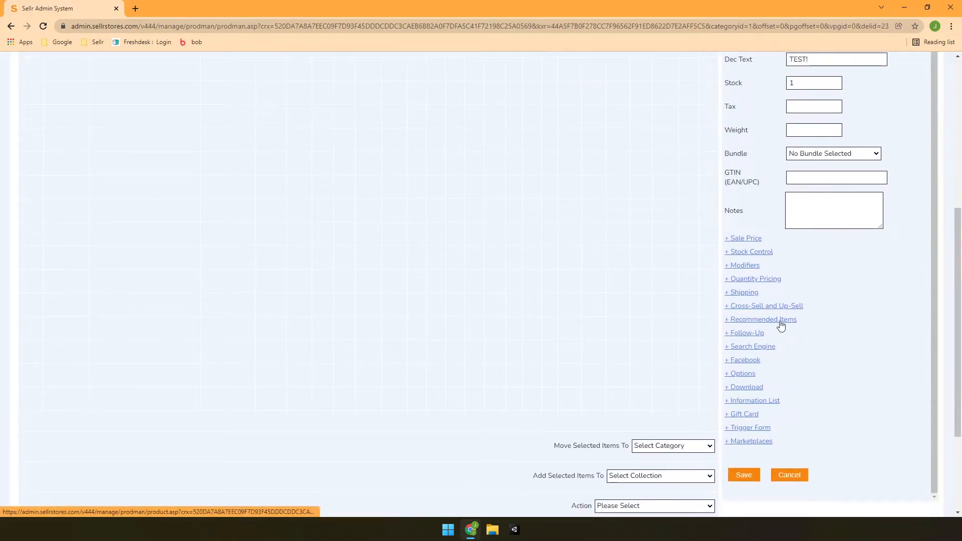
{"action": "left_click", "coordinate": [780, 321]}
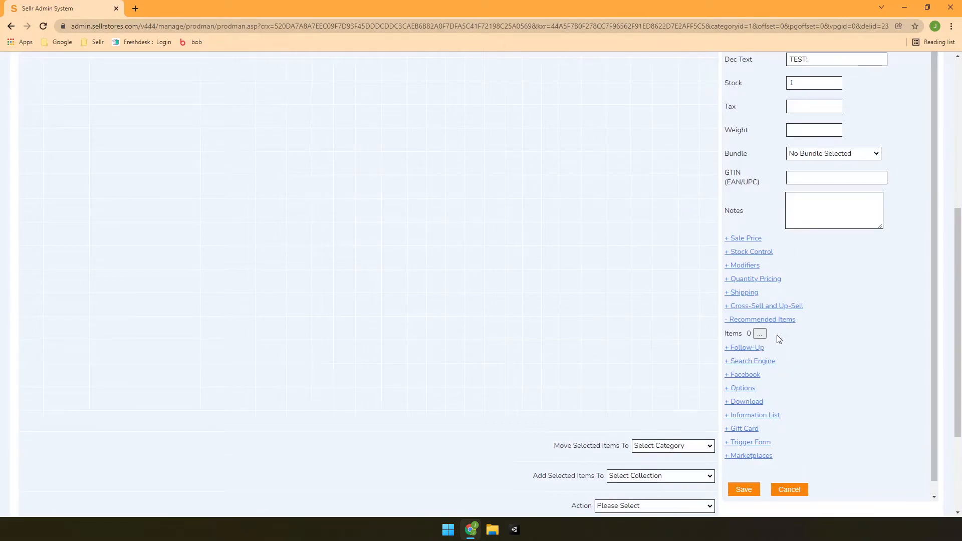
{"action": "left_click", "coordinate": [780, 320]}
{"action": "left_click", "coordinate": [739, 333]}
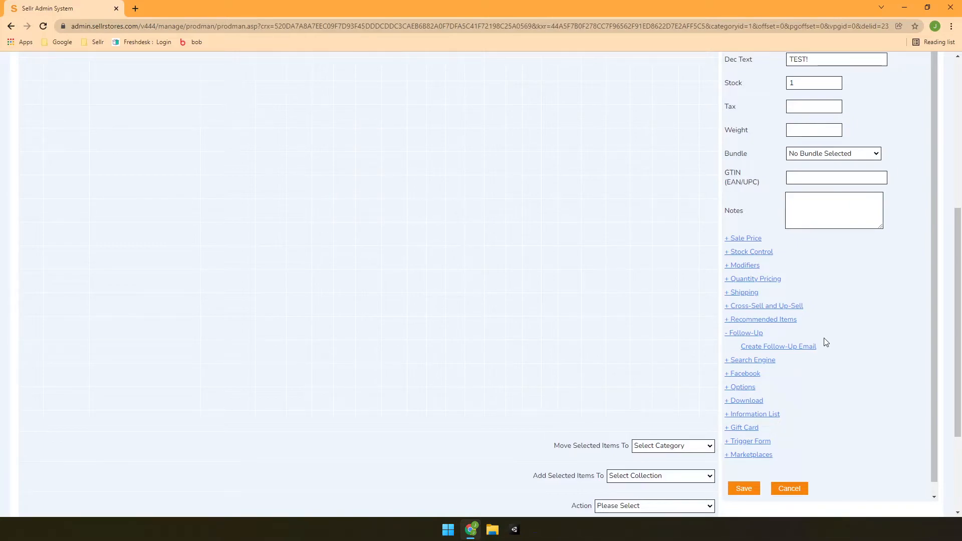
{"action": "left_click", "coordinate": [748, 335]}
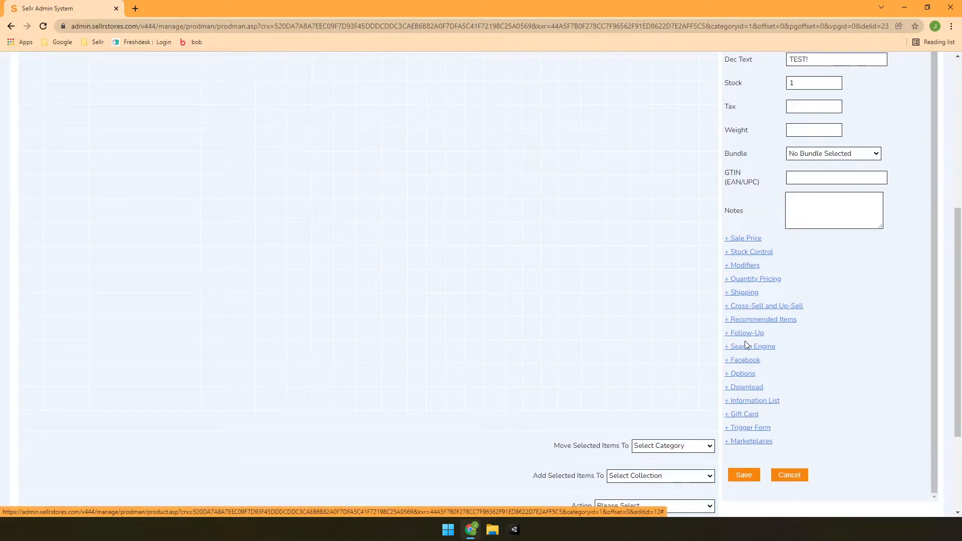
{"action": "left_click", "coordinate": [747, 348]}
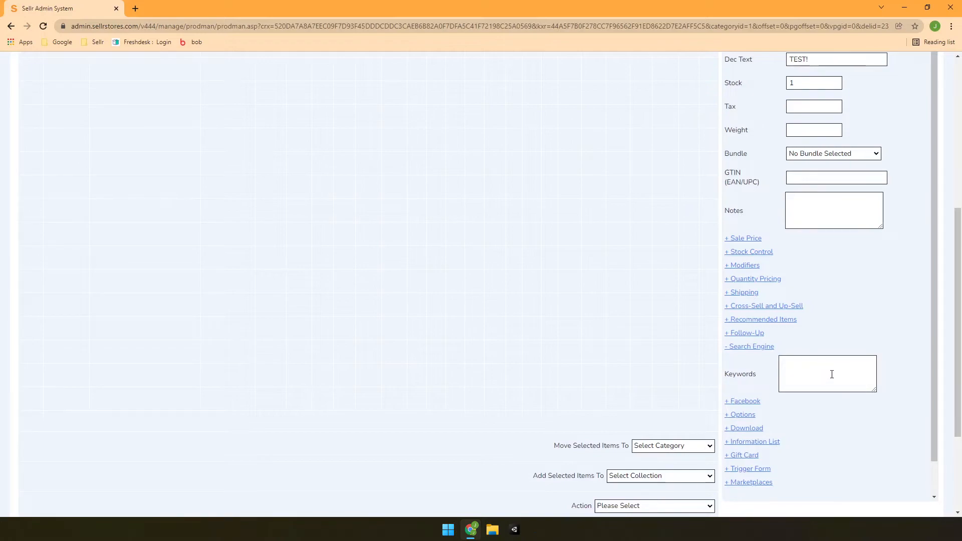
{"action": "left_click", "coordinate": [761, 351]}
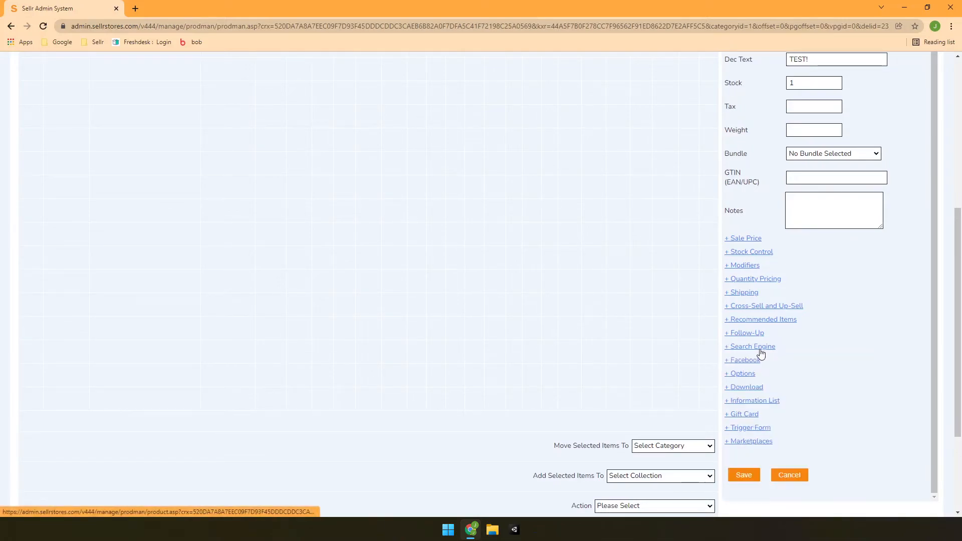
Step: Expand Test Item's Options section, review its fields and check the DisplayCart choices, leaving it on Yes
{"action": "left_click", "coordinate": [738, 376]}
{"action": "scroll", "coordinate": [874, 393], "scroll_direction": "down", "scroll_amount": 2}
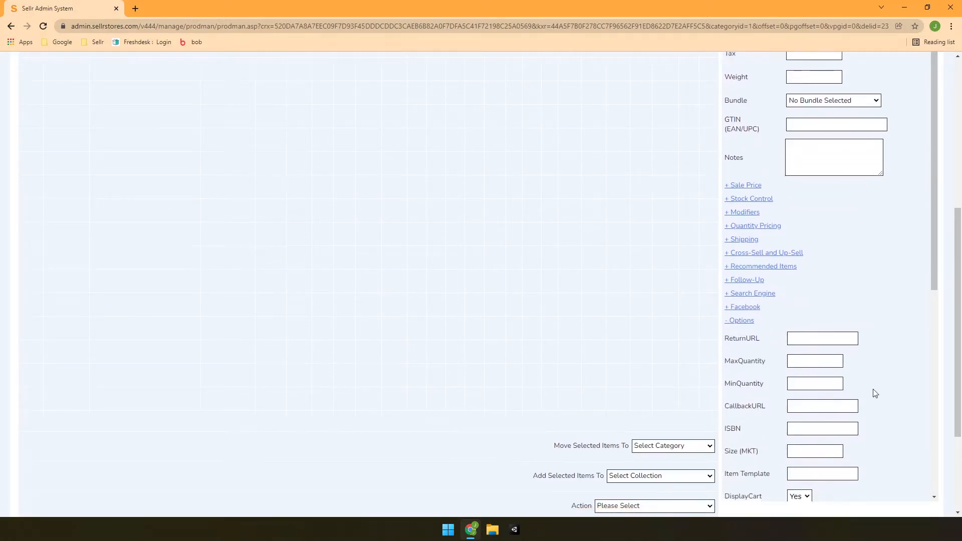
{"action": "scroll", "coordinate": [874, 393], "scroll_direction": "down", "scroll_amount": 2}
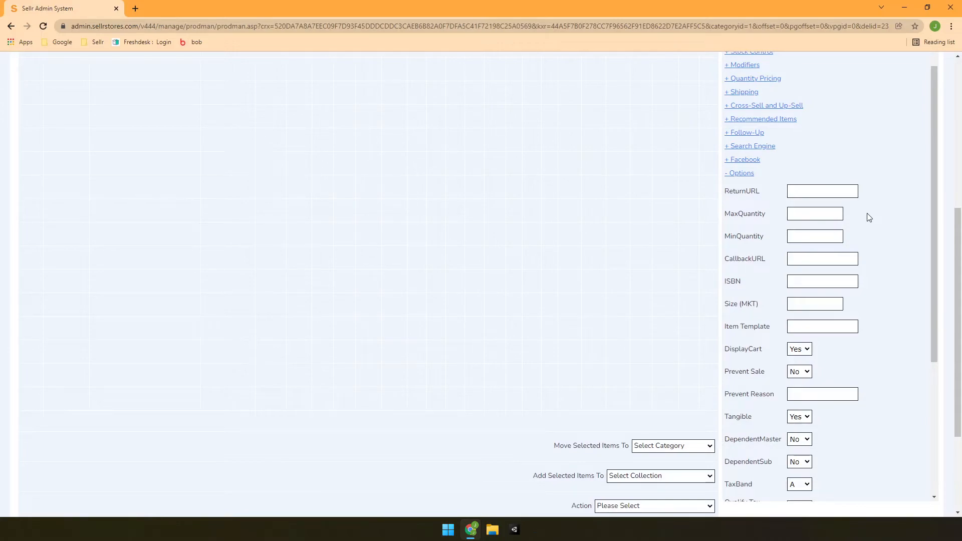
{"action": "left_click", "coordinate": [793, 353]}
{"action": "left_click", "coordinate": [798, 371]}
{"action": "left_click", "coordinate": [801, 349]}
{"action": "left_click", "coordinate": [797, 358]}
Step: Set Test Item's Tangible option to No and switch it back to Yes
{"action": "scroll", "coordinate": [900, 356], "scroll_direction": "down", "scroll_amount": 1}
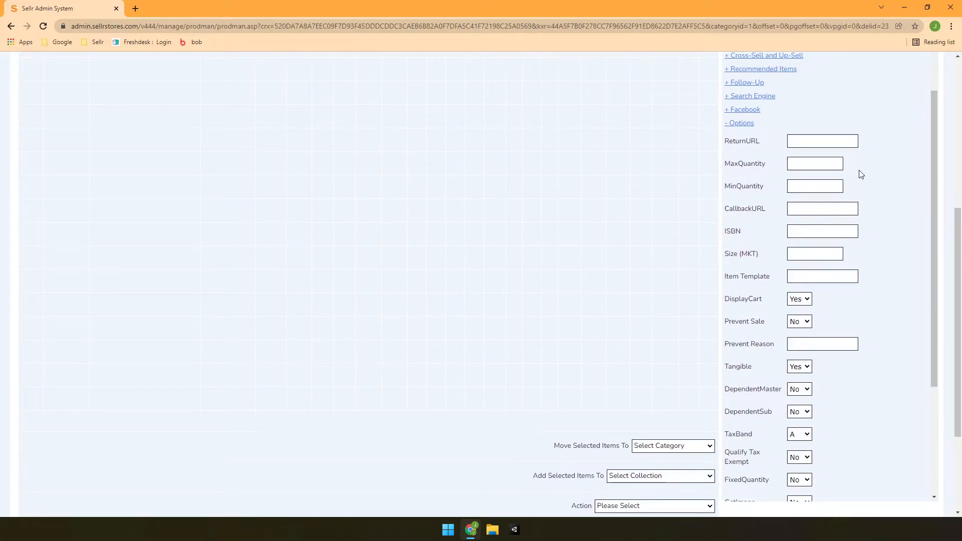
{"action": "scroll", "coordinate": [874, 346], "scroll_direction": "down", "scroll_amount": 1}
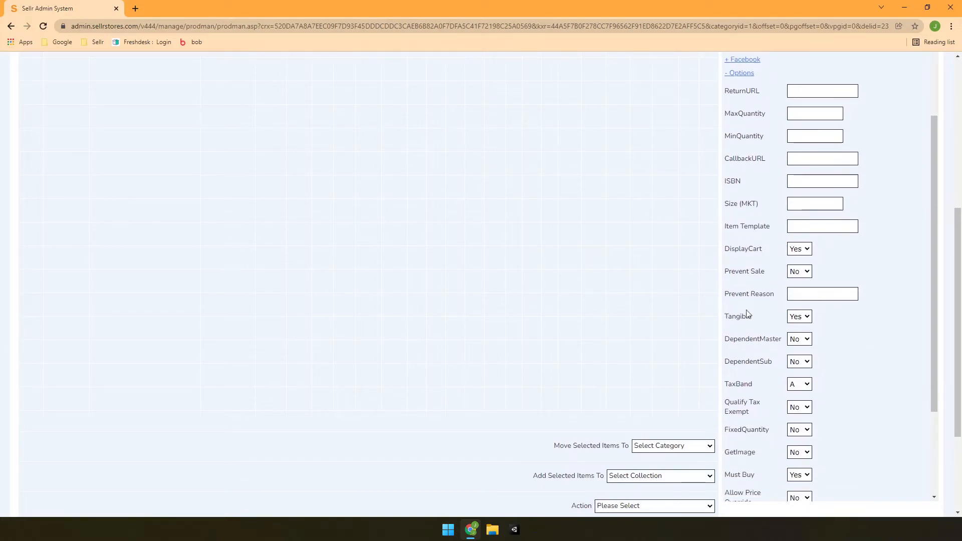
{"action": "left_click", "coordinate": [805, 319]}
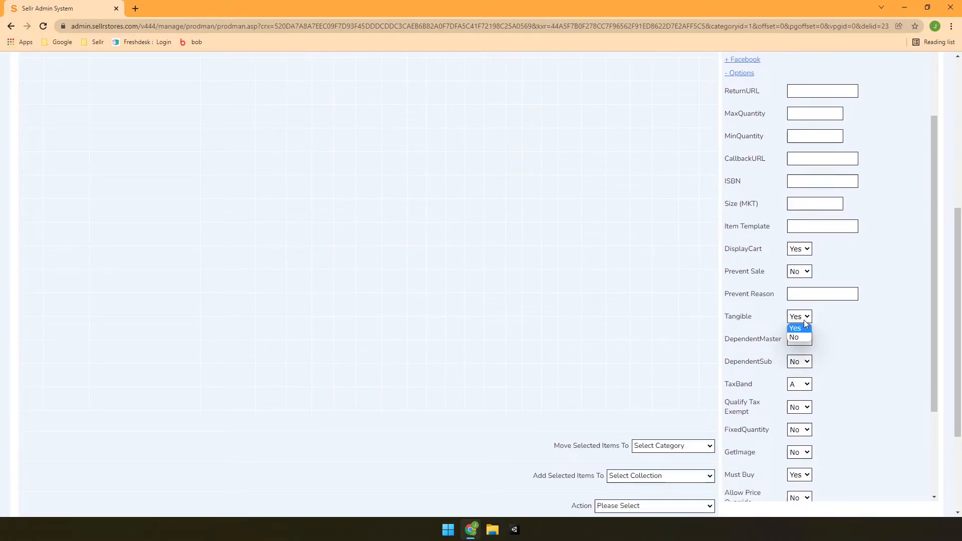
{"action": "left_click", "coordinate": [796, 337]}
{"action": "left_click", "coordinate": [862, 334]}
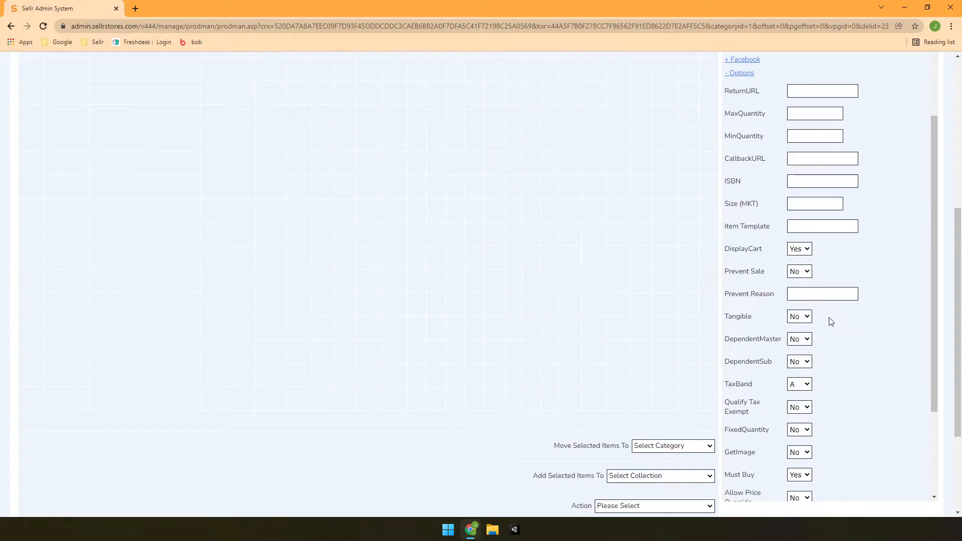
{"action": "left_click", "coordinate": [801, 316]}
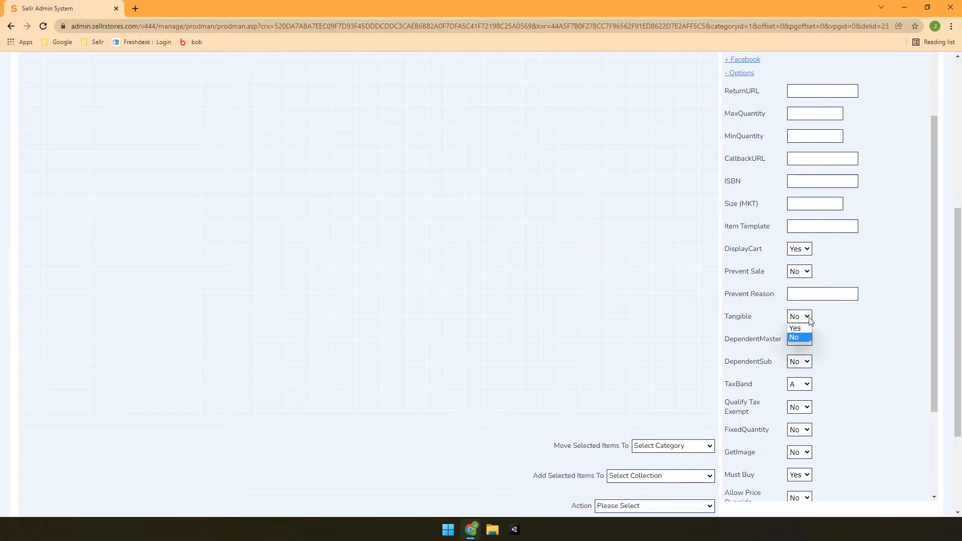
{"action": "left_click", "coordinate": [796, 326]}
Step: Examine Test Item's Qualify Tax Exempt setting and the GetImage choices, leaving GetImage on No
{"action": "scroll", "coordinate": [847, 325], "scroll_direction": "down", "scroll_amount": 2}
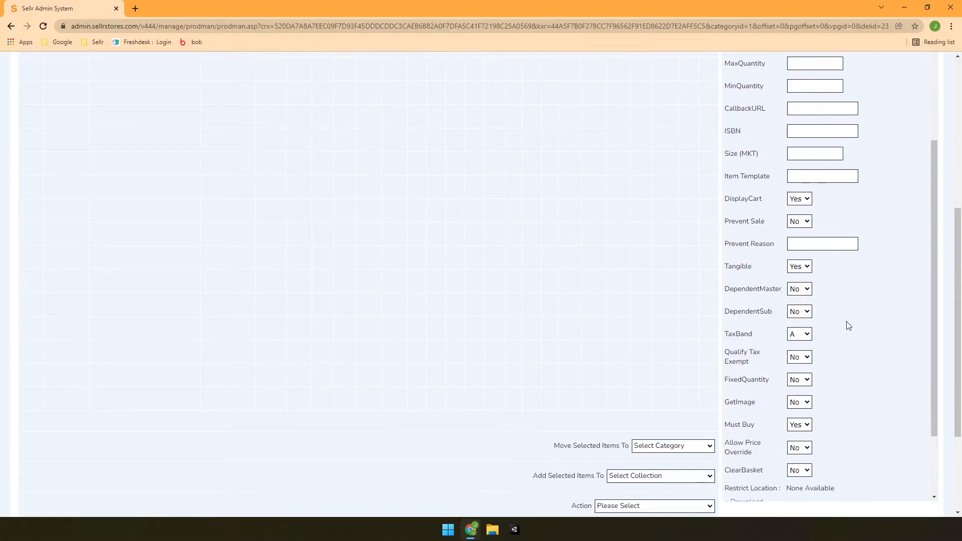
{"action": "left_click_drag", "start_coordinate": [758, 353], "coordinate": [725, 352]}
{"action": "left_click", "coordinate": [823, 358]}
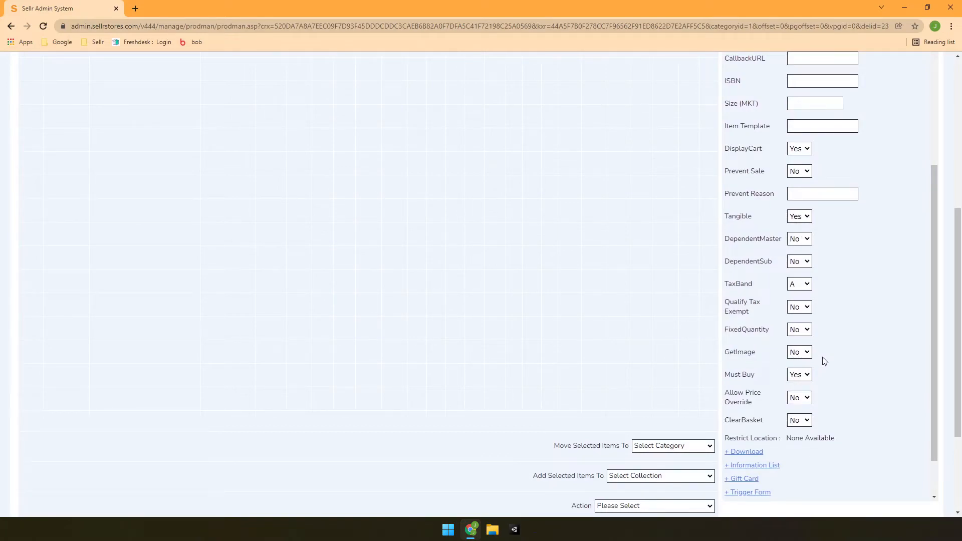
{"action": "left_click", "coordinate": [807, 354]}
{"action": "left_click", "coordinate": [807, 352]}
{"action": "left_click", "coordinate": [810, 362]}
Step: Collapse the Options section and save Test Item's properties
{"action": "scroll", "coordinate": [871, 388], "scroll_direction": "up", "scroll_amount": 5}
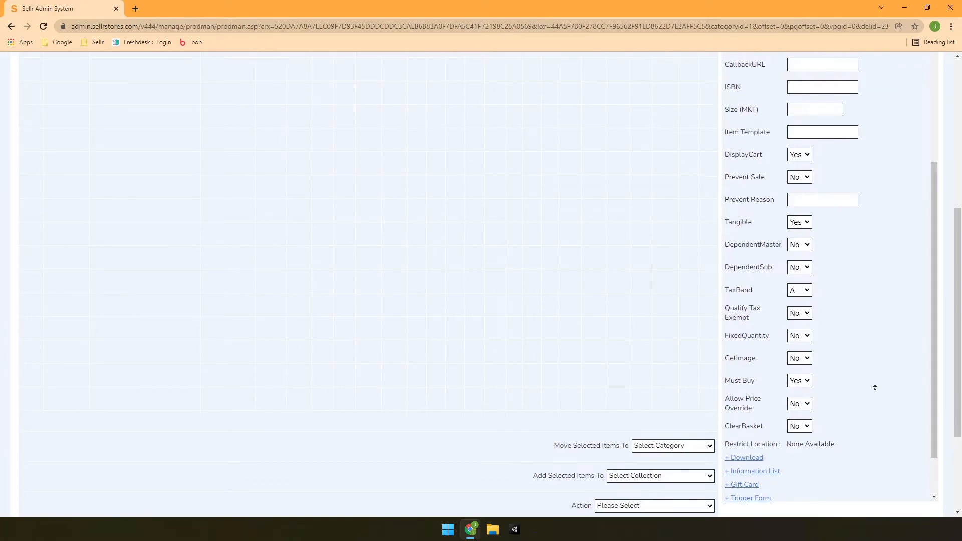
{"action": "left_click", "coordinate": [746, 220]}
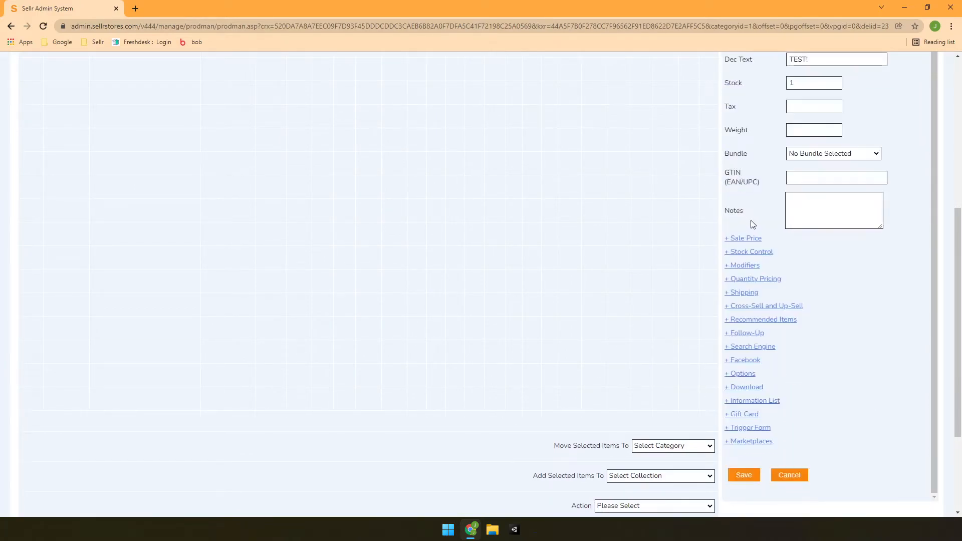
{"action": "left_click", "coordinate": [752, 474]}
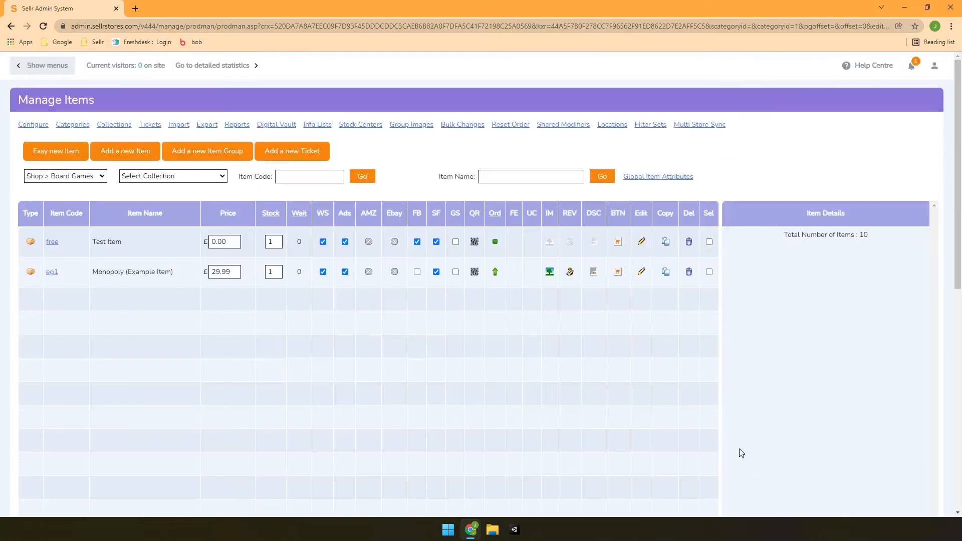
Step: Open the item configuration page, examine the global stock control choices and stock depletion email setting, and return to the item list
{"action": "left_click", "coordinate": [34, 131]}
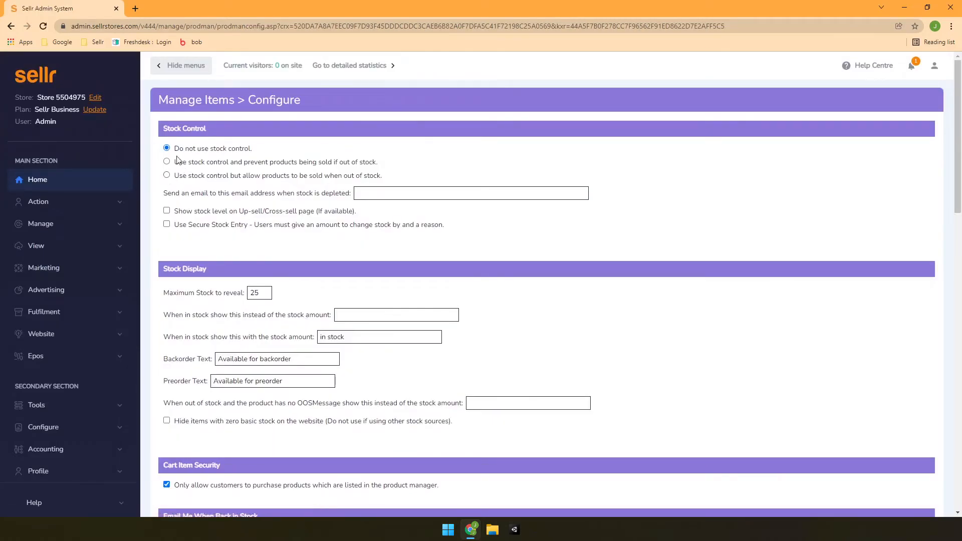
{"action": "left_click_drag", "start_coordinate": [174, 148], "coordinate": [293, 159]}
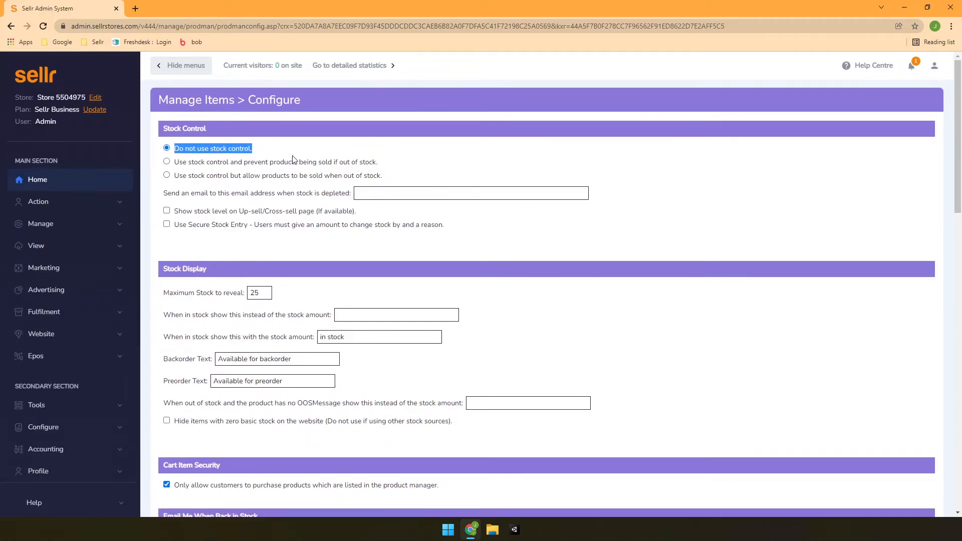
{"action": "left_click", "coordinate": [293, 160]}
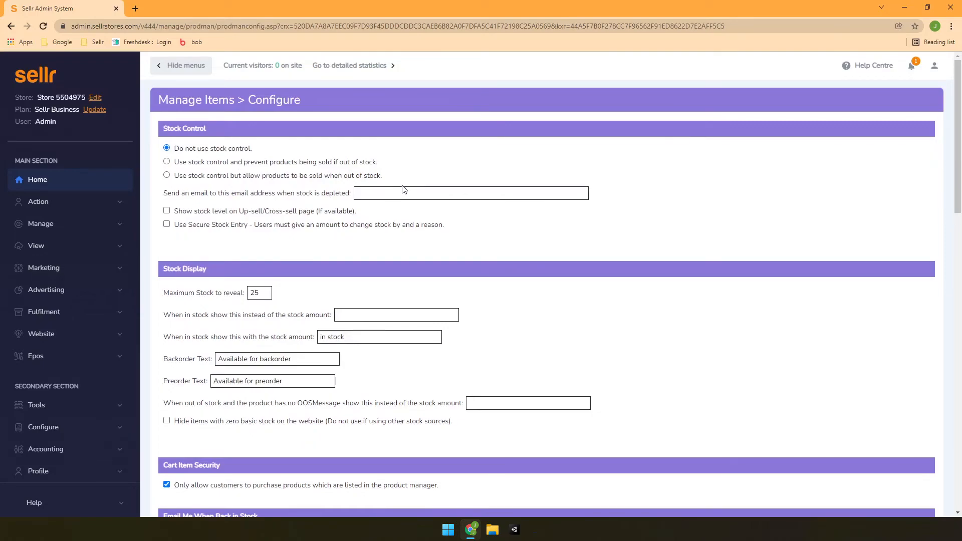
{"action": "left_click_drag", "start_coordinate": [165, 192], "coordinate": [352, 193]}
{"action": "left_click", "coordinate": [422, 222]}
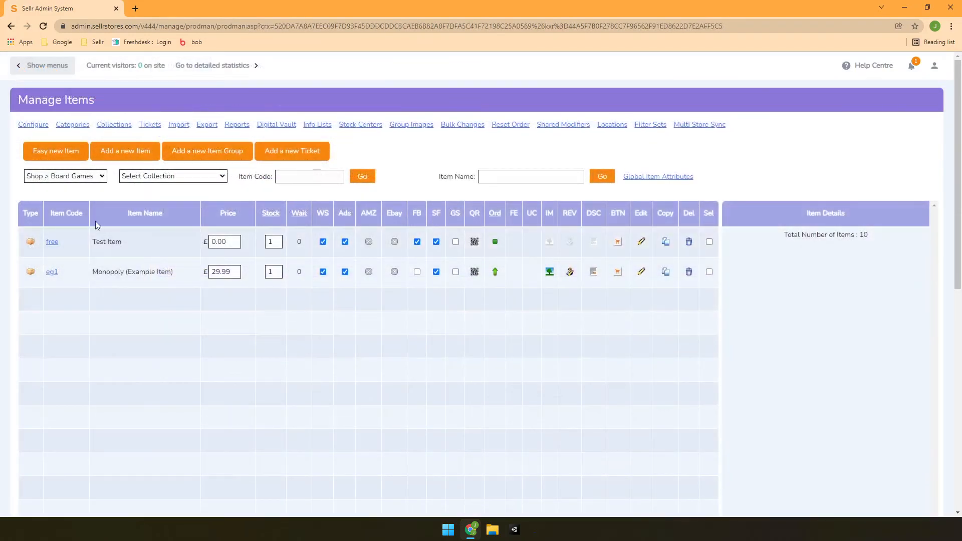
Step: Open Test Item's properties, expand its Stock Control section and set Stock Controlled to Yes
{"action": "left_click", "coordinate": [52, 242]}
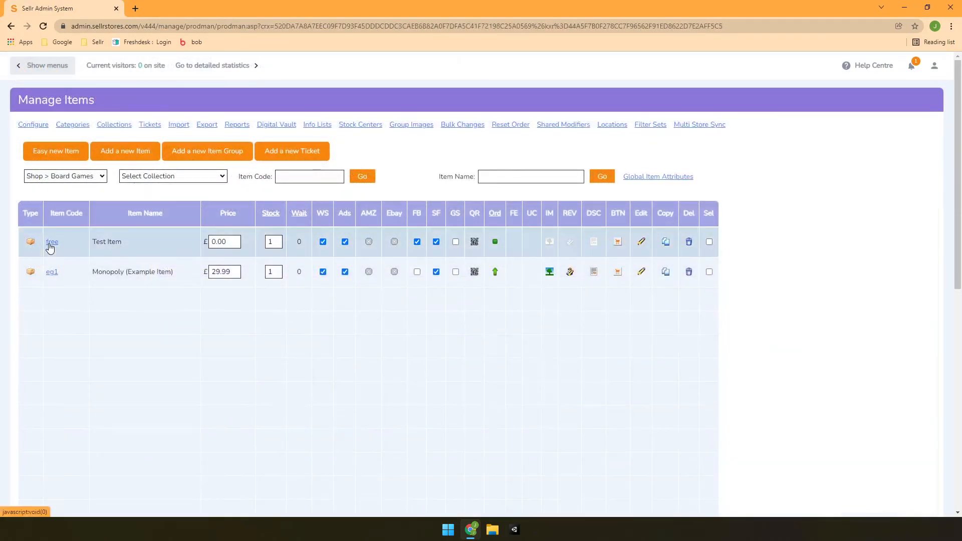
{"action": "scroll", "coordinate": [910, 279], "scroll_direction": "down", "scroll_amount": 10}
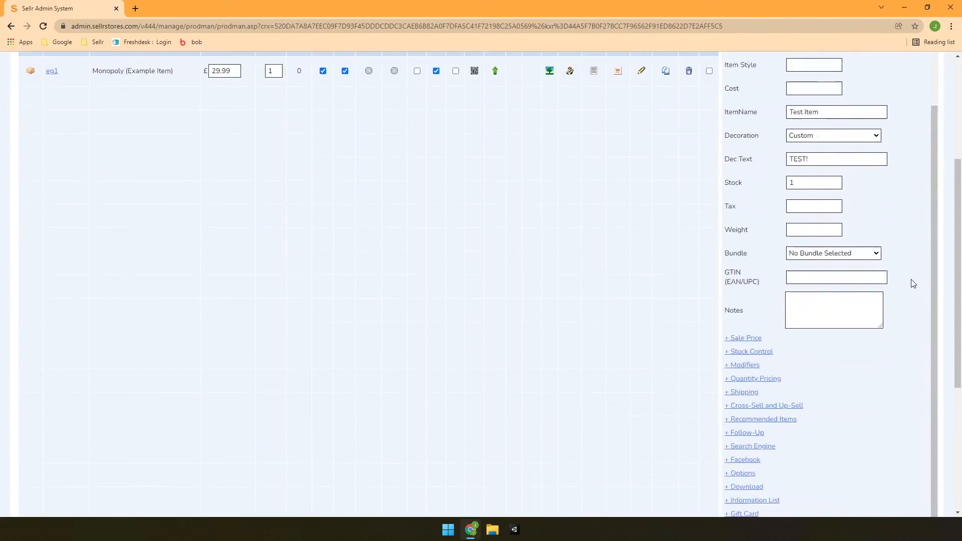
{"action": "left_click", "coordinate": [727, 254]}
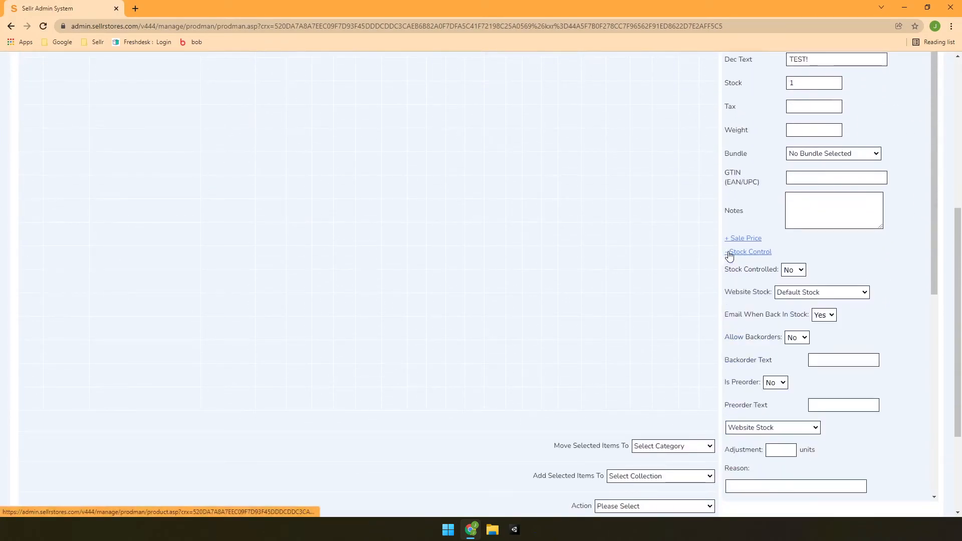
{"action": "left_click", "coordinate": [792, 269]}
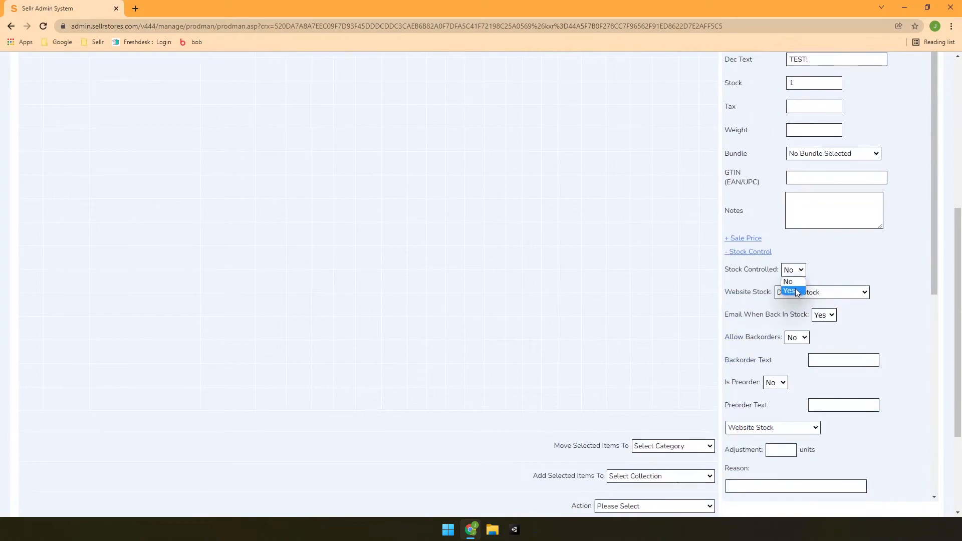
{"action": "left_click", "coordinate": [797, 292]}
Step: Examine Test Item's remaining stock control fields, including backorders, stock adjustment and out-of-stock message, and cancel editing without saving
{"action": "scroll", "coordinate": [878, 323], "scroll_direction": "down", "scroll_amount": 5}
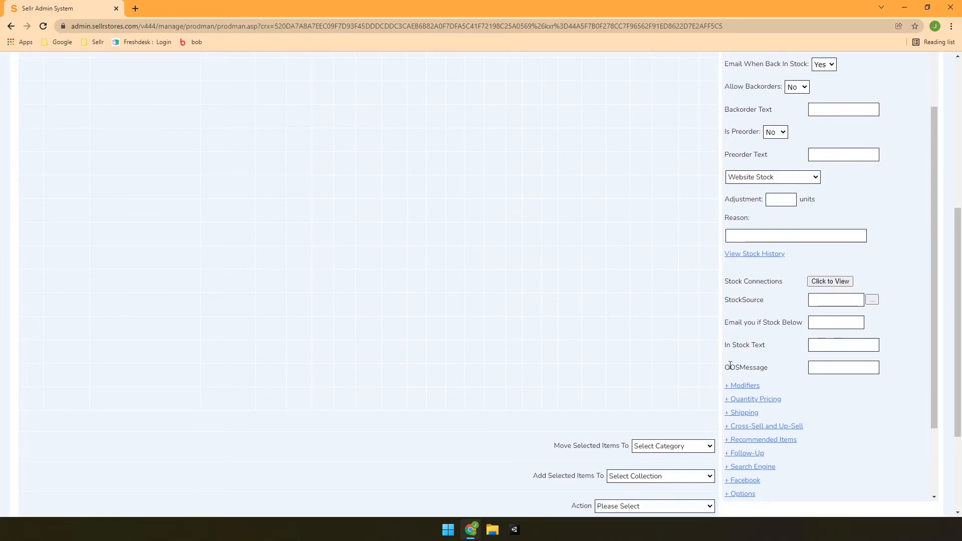
{"action": "left_click_drag", "start_coordinate": [731, 366], "coordinate": [776, 372]}
{"action": "left_click", "coordinate": [778, 371]}
{"action": "scroll", "coordinate": [901, 390], "scroll_direction": "up", "scroll_amount": 1}
{"action": "scroll", "coordinate": [900, 390], "scroll_direction": "up", "scroll_amount": 1}
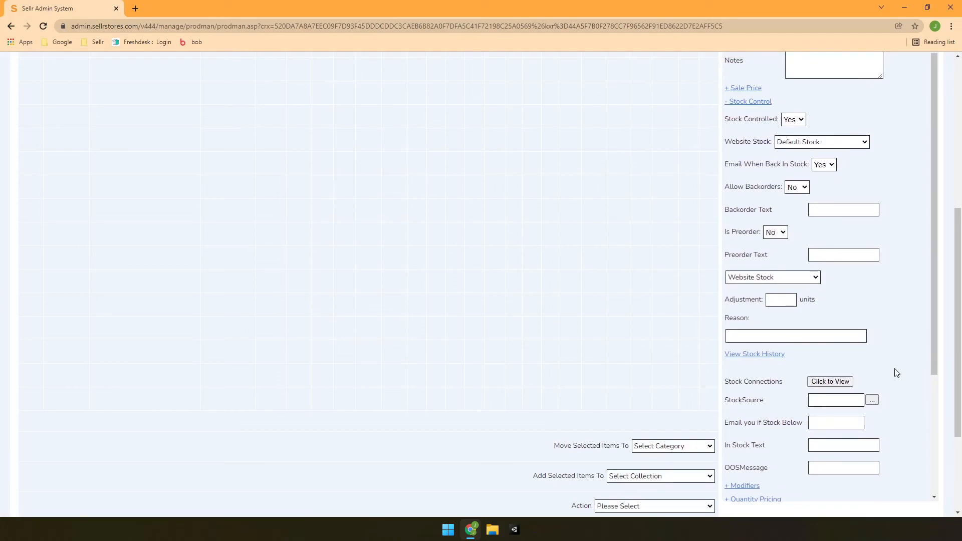
{"action": "scroll", "coordinate": [896, 373], "scroll_direction": "down", "scroll_amount": 1}
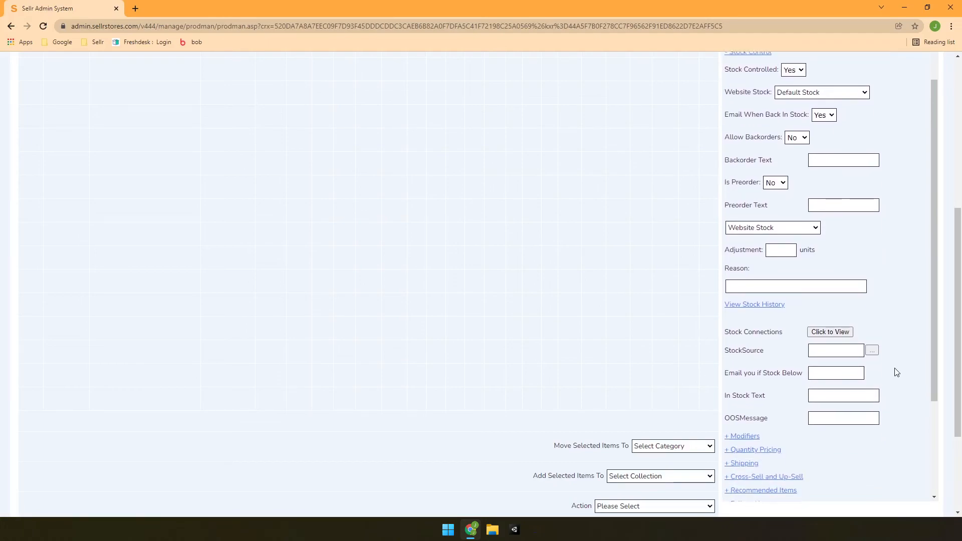
{"action": "scroll", "coordinate": [896, 373], "scroll_direction": "up", "scroll_amount": 1}
{"action": "scroll", "coordinate": [896, 373], "scroll_direction": "down", "scroll_amount": 3}
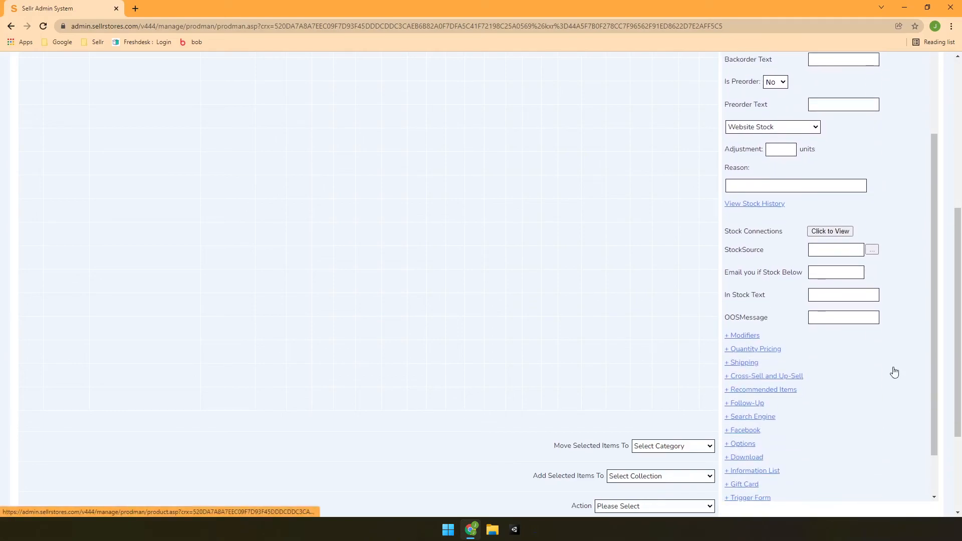
{"action": "scroll", "coordinate": [894, 371], "scroll_direction": "up", "scroll_amount": 3}
{"action": "scroll", "coordinate": [868, 370], "scroll_direction": "up", "scroll_amount": 1}
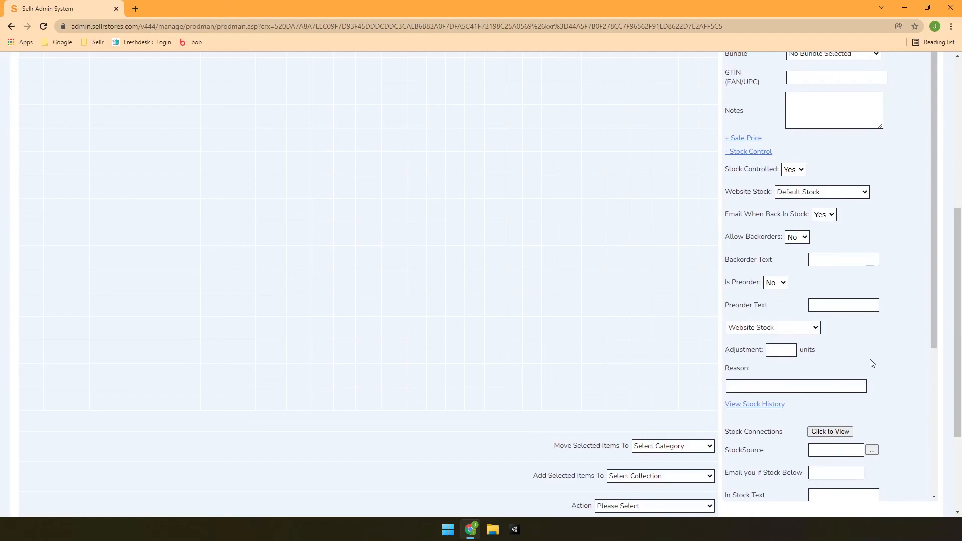
{"action": "scroll", "coordinate": [871, 362], "scroll_direction": "down", "scroll_amount": 3}
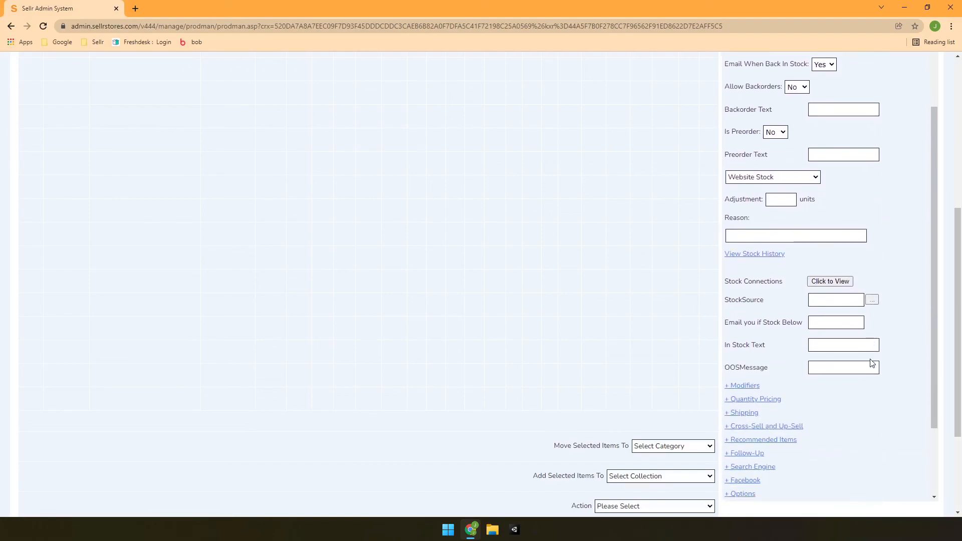
{"action": "scroll", "coordinate": [871, 363], "scroll_direction": "down", "scroll_amount": 2}
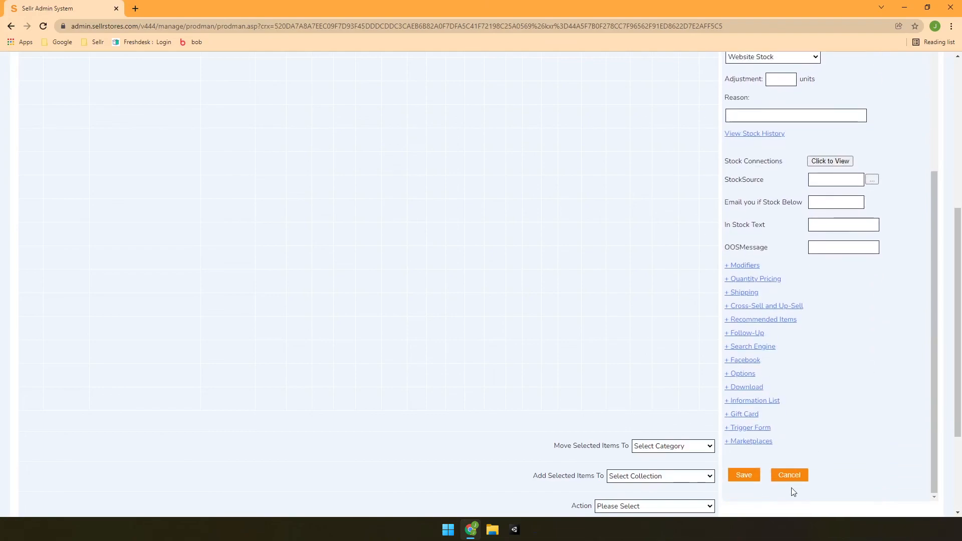
{"action": "left_click", "coordinate": [790, 472]}
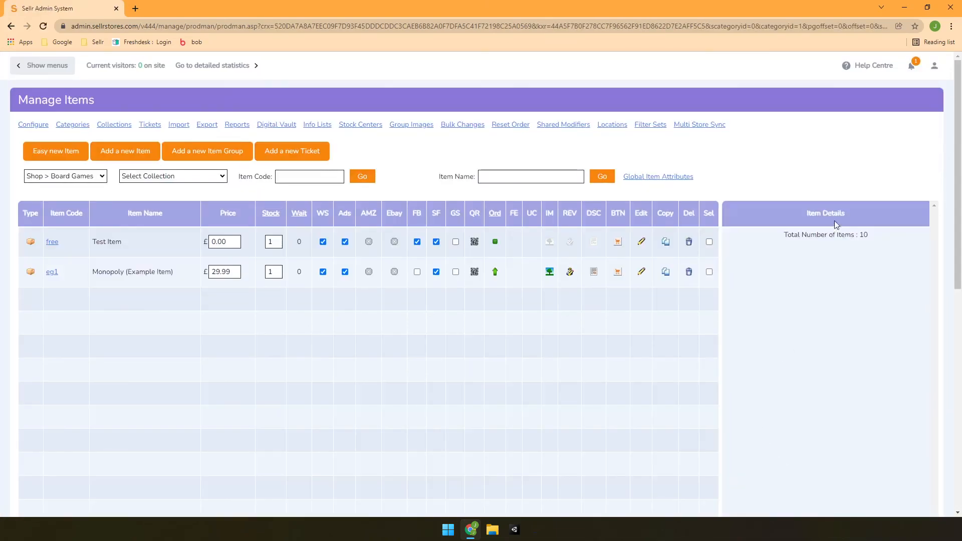